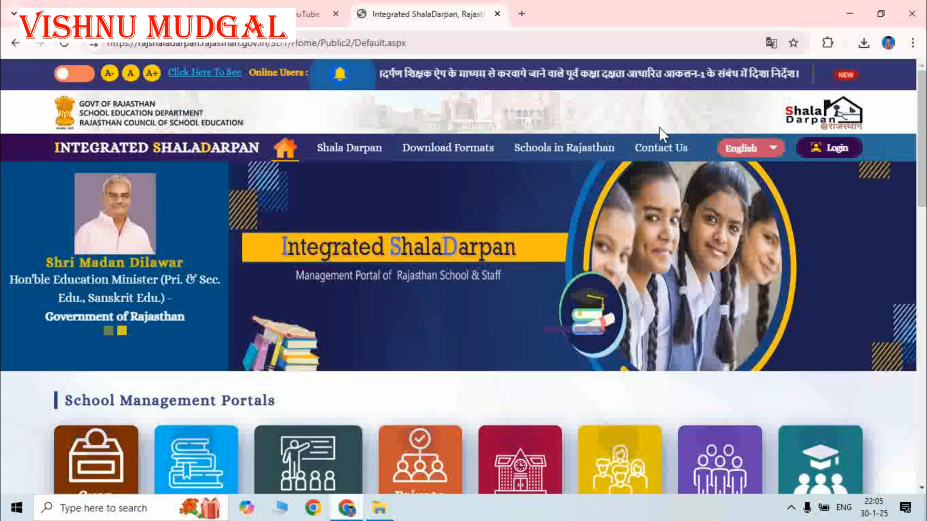
# Open the Staff Login page and sign in with the saved staff login ID, account password and captcha code
pyautogui.click(833, 150)
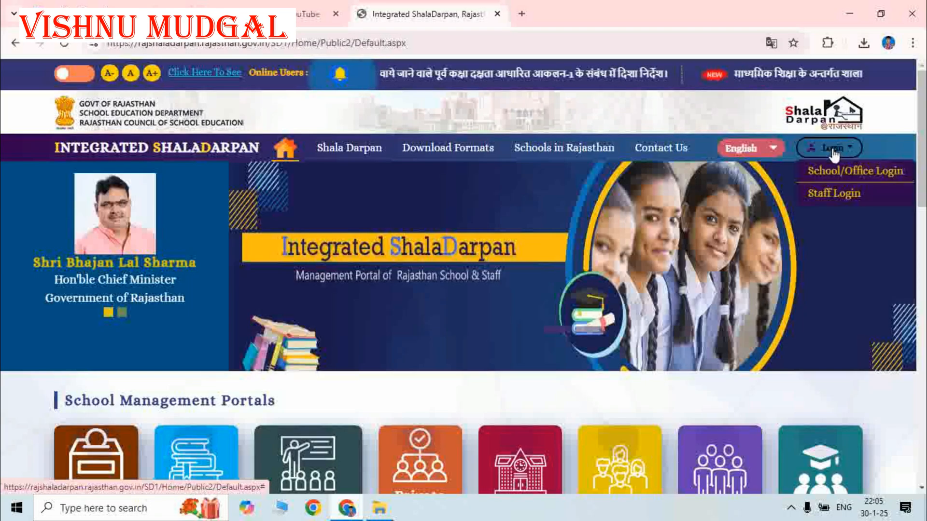
pyautogui.click(829, 194)
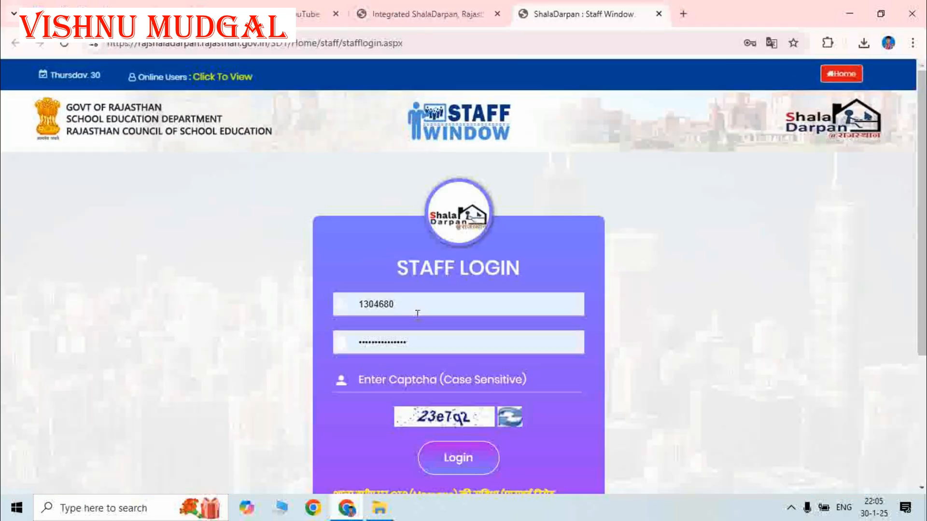
pyautogui.click(422, 310)
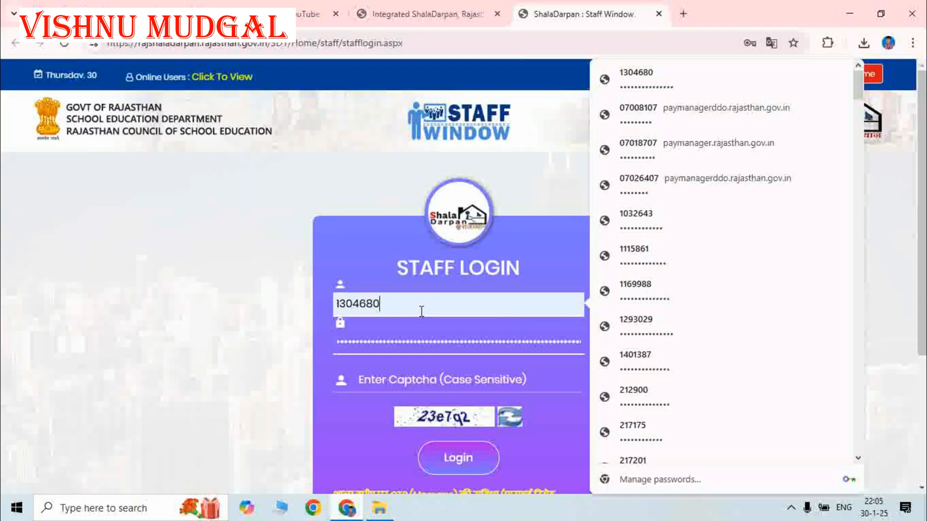
pyautogui.press('BackSpace')
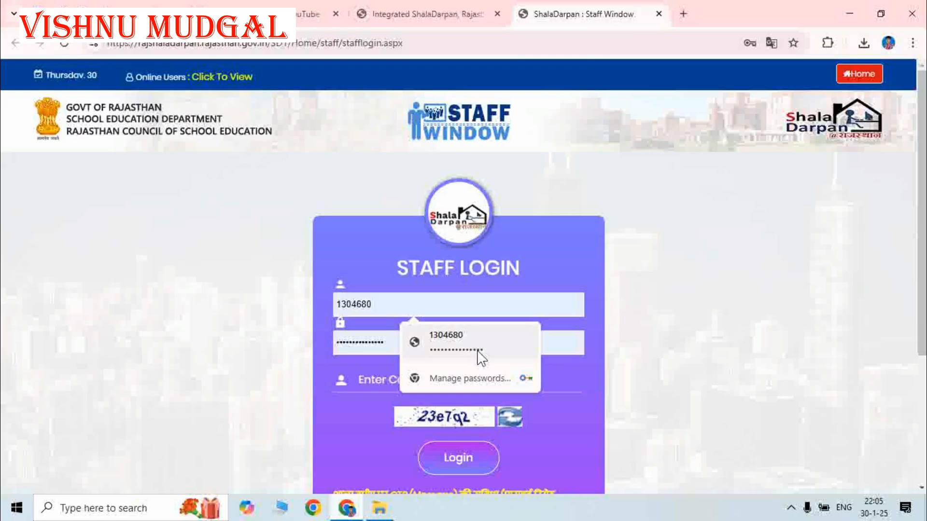
pyautogui.click(479, 354)
pyautogui.click(440, 383)
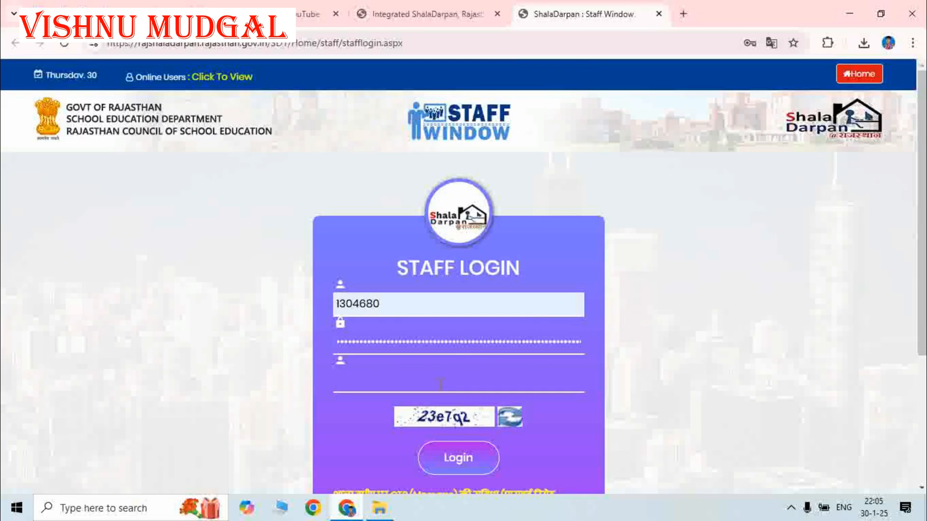
pyautogui.click(460, 456)
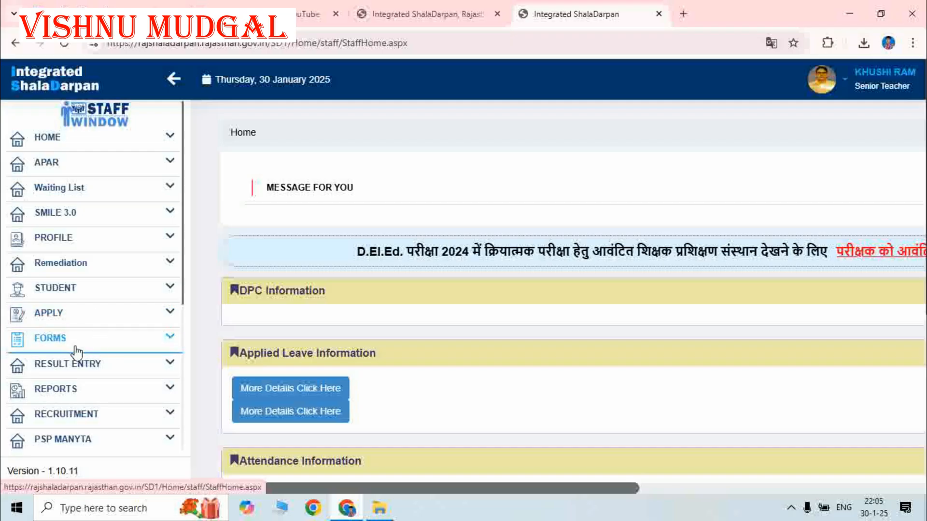
# Open the Apply For ACP form from Application for Departmental Services and collapse the navigation sidebar
pyautogui.click(127, 344)
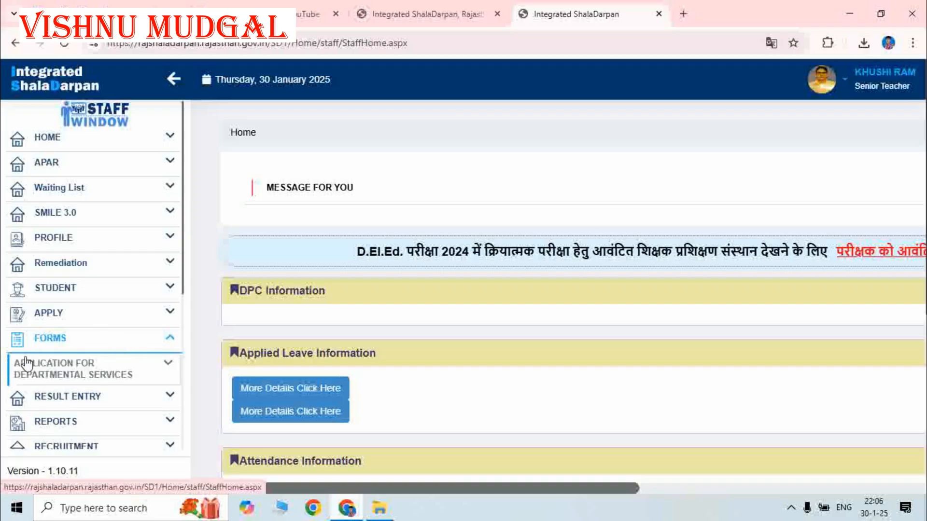
pyautogui.click(103, 380)
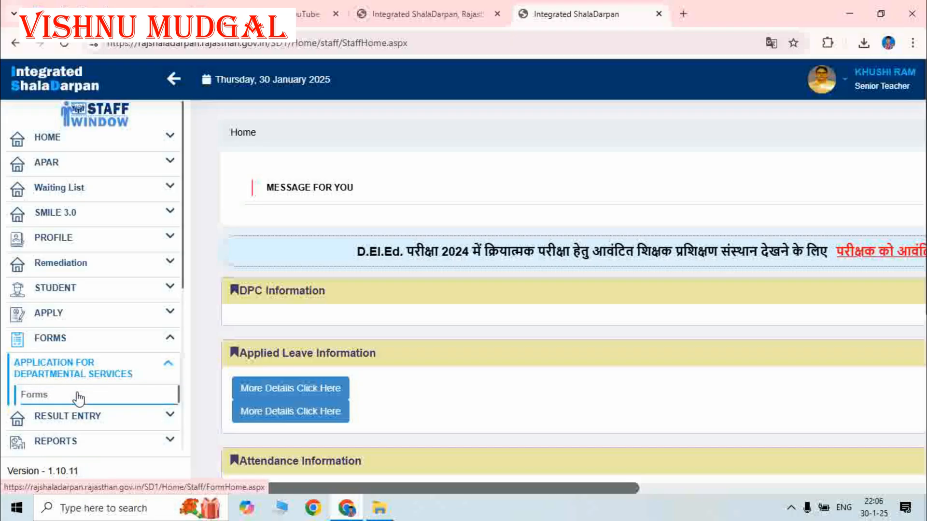
pyautogui.click(35, 397)
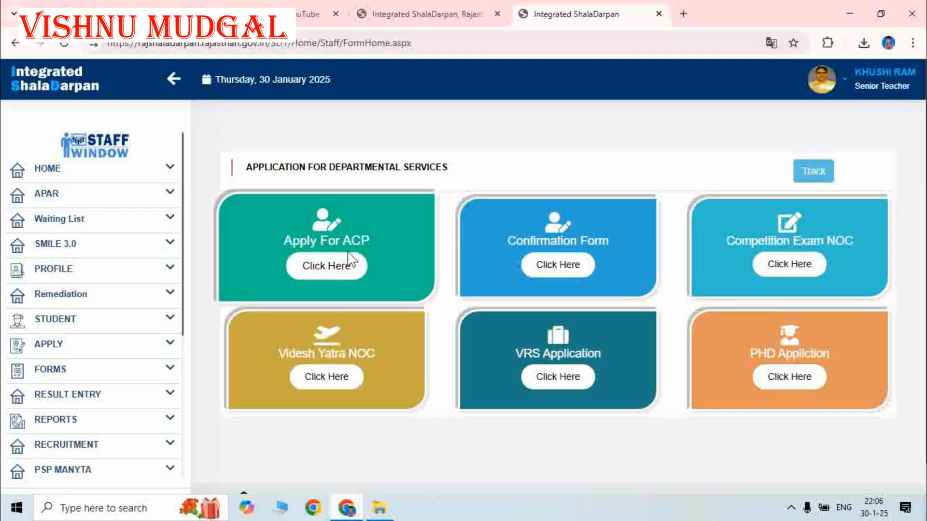
pyautogui.click(333, 265)
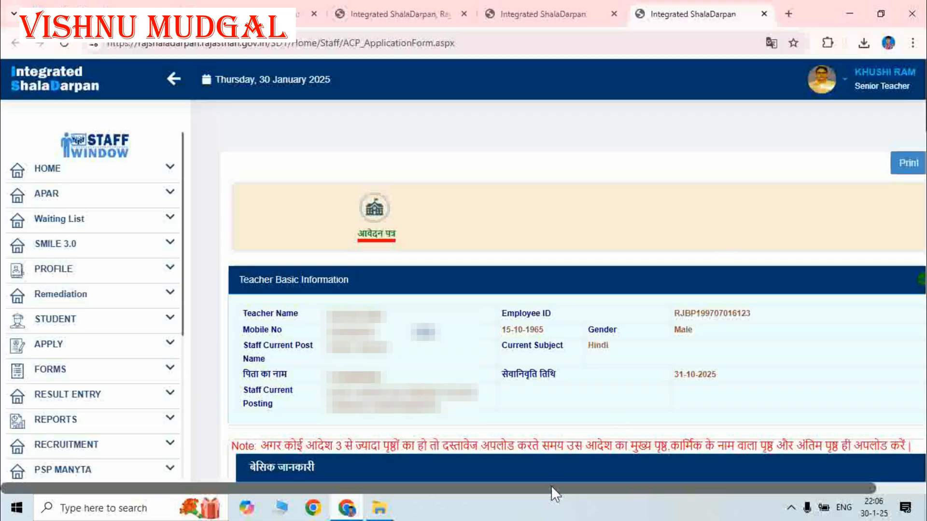
pyautogui.click(173, 80)
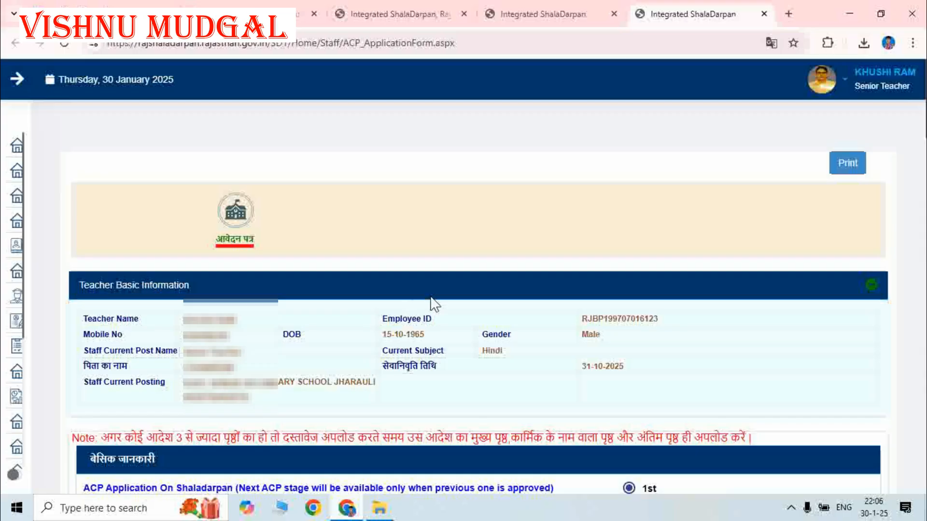
# Attach the OPTION FORM FILLED PDF as the ACP/MACP option form in the basic information section
pyautogui.scroll(-8, 433, 295)
pyautogui.scroll(7, 432, 288)
pyautogui.scroll(-4, 433, 292)
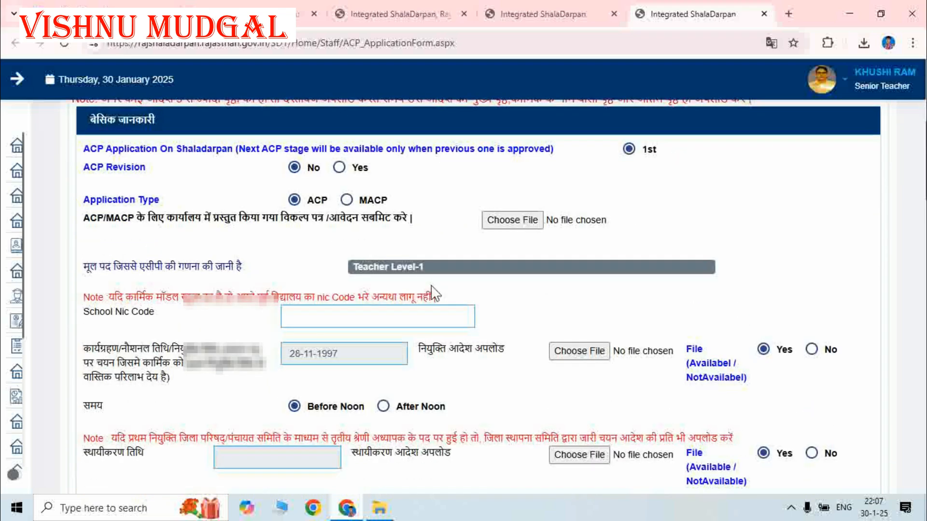
pyautogui.scroll(1, 432, 289)
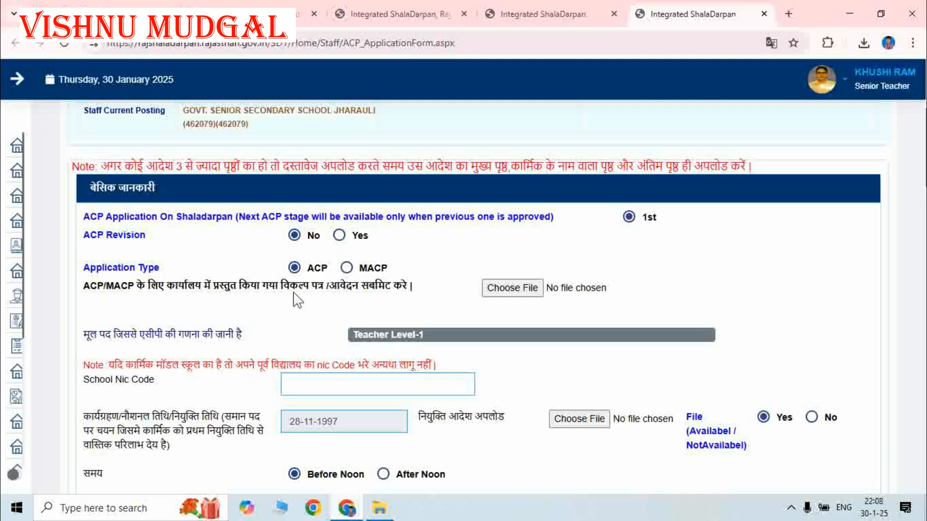
pyautogui.click(508, 289)
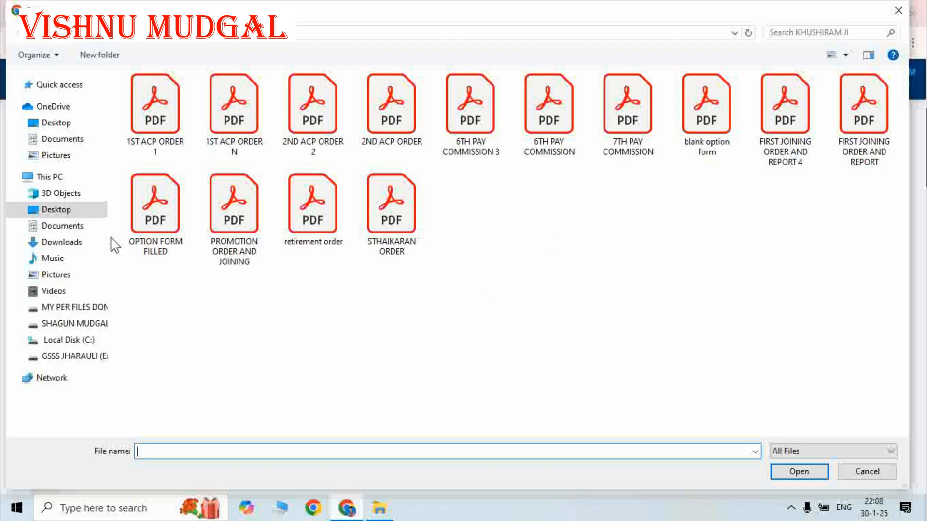
pyautogui.click(164, 243)
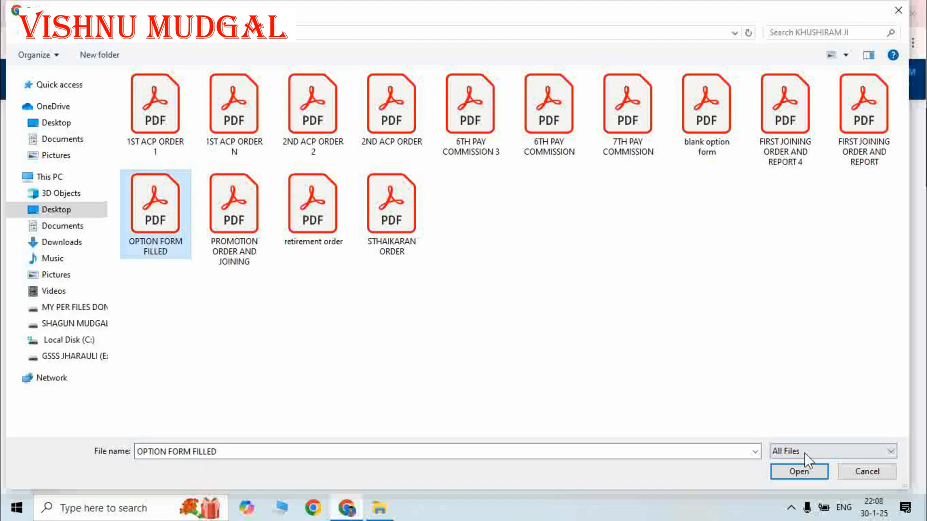
pyautogui.click(798, 471)
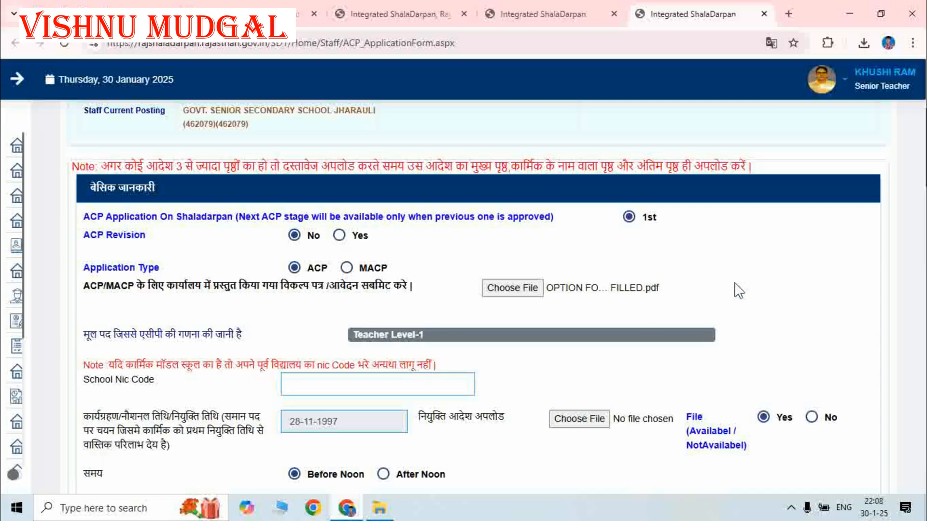
# Attach the FIRST JOINING ORDER AND REPORT 4 PDF as the appointment order (नियुक्ति आदेश)
pyautogui.scroll(-2, 775, 294)
pyautogui.scroll(-1, 775, 293)
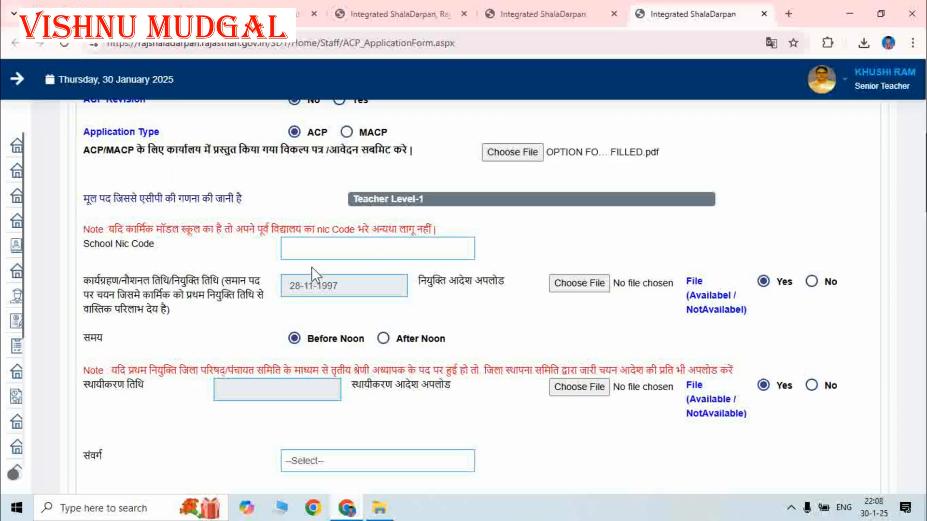
pyautogui.scroll(-2, 312, 267)
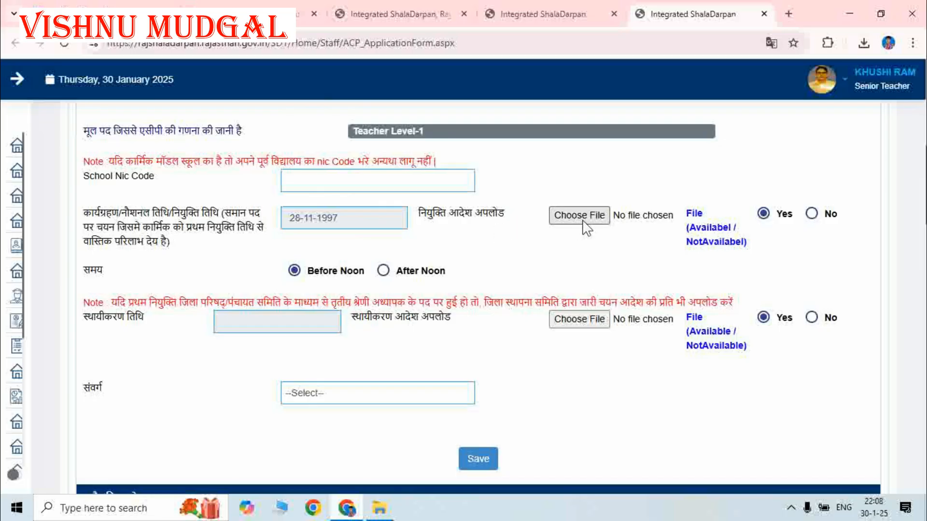
pyautogui.moveTo(582, 218)
pyautogui.click(579, 214)
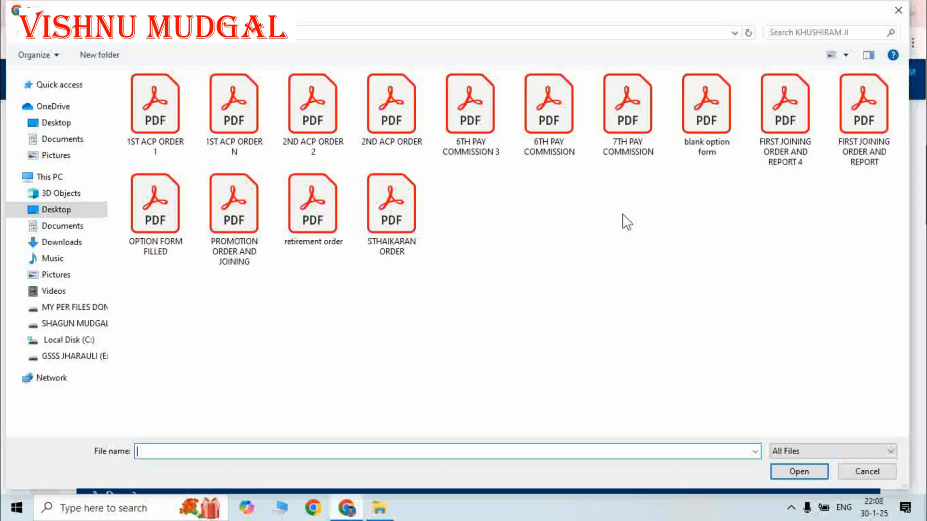
pyautogui.click(795, 152)
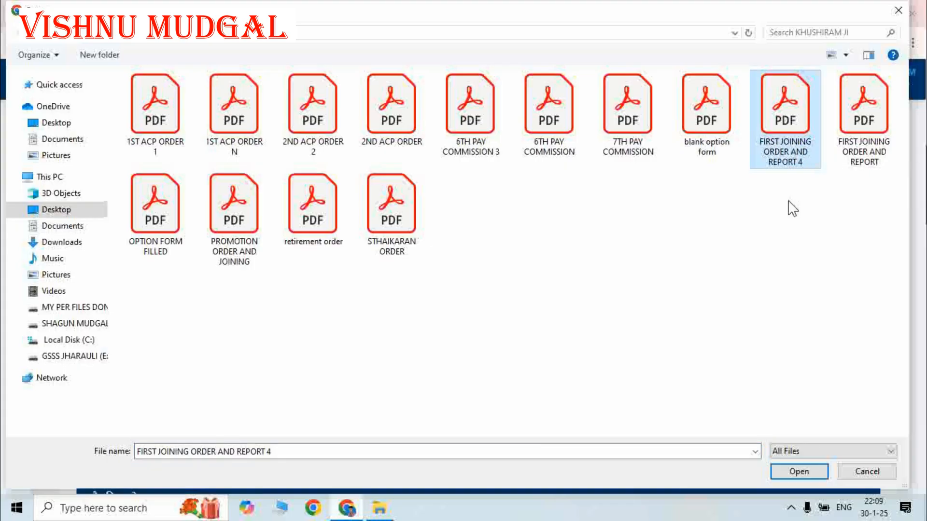
pyautogui.click(807, 477)
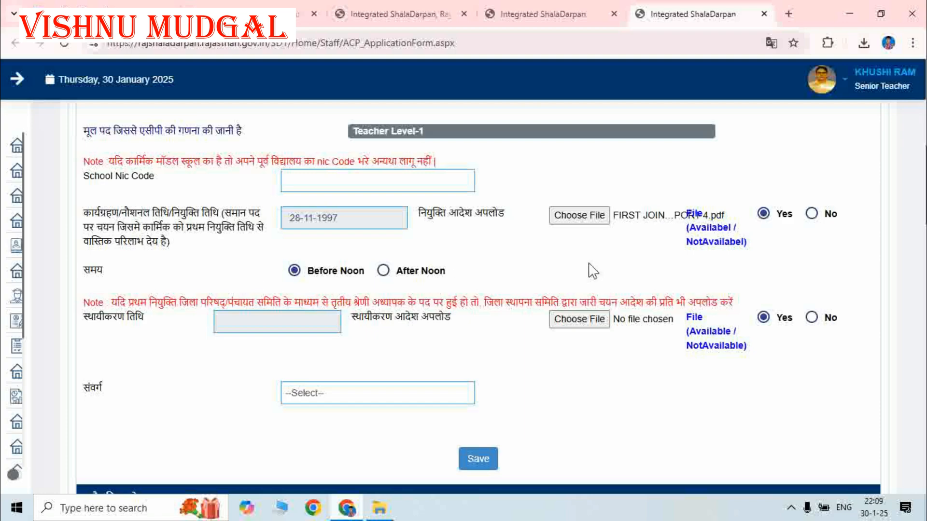
# Set the confirmation date (स्थायीकरण तिथि) to 28-11-1999
pyautogui.scroll(-1, 459, 276)
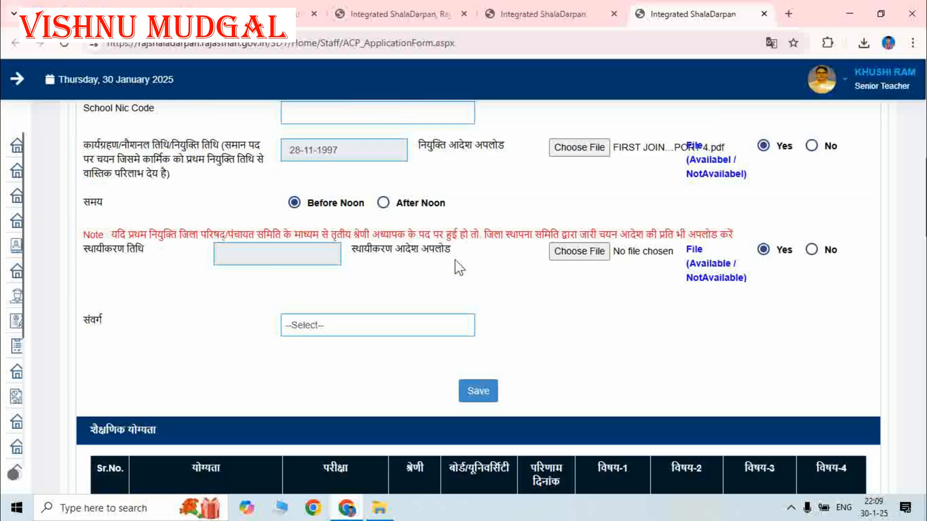
pyautogui.click(256, 254)
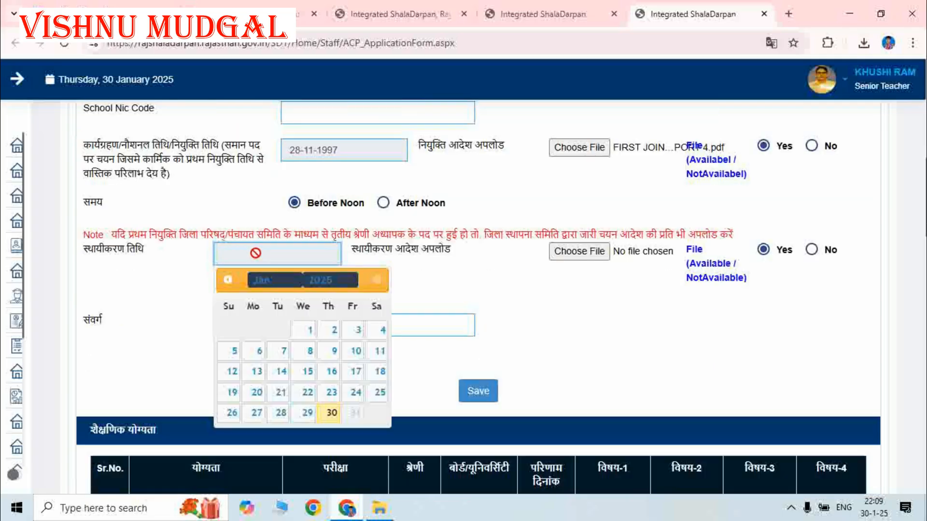
pyautogui.click(331, 284)
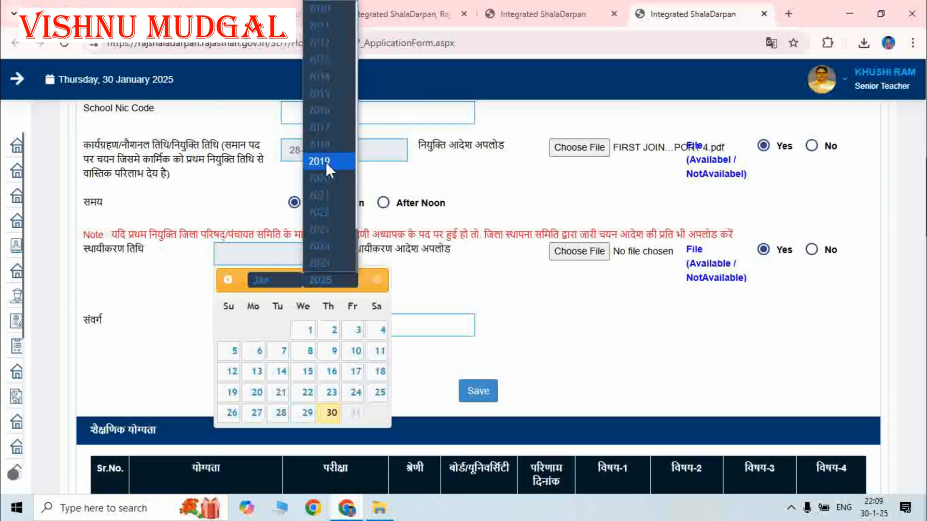
pyautogui.scroll(5, 330, 167)
pyautogui.scroll(3, 331, 167)
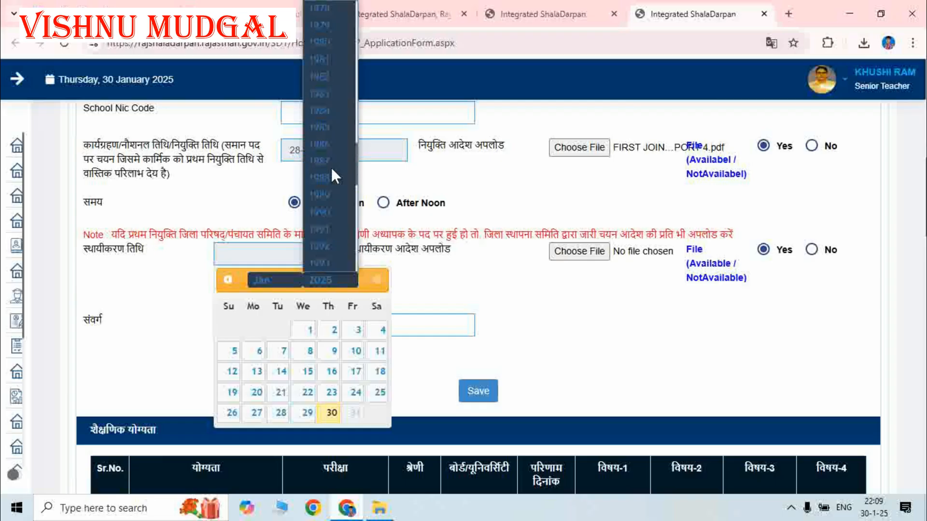
pyautogui.scroll(-3, 331, 165)
pyautogui.scroll(-3, 331, 164)
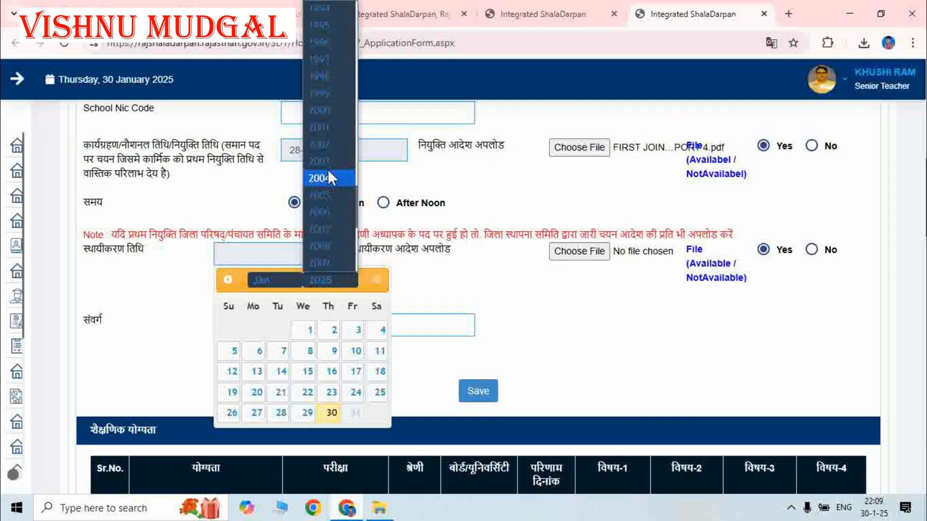
pyautogui.click(321, 92)
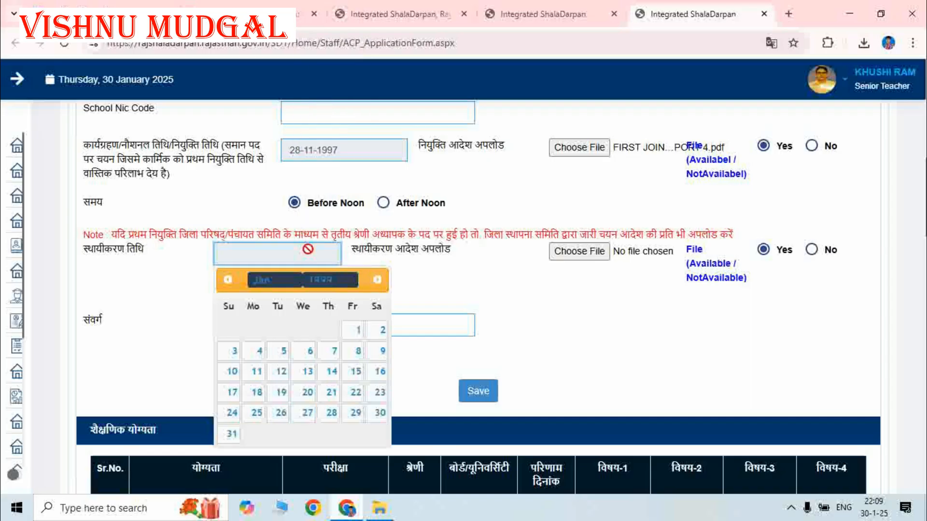
pyautogui.click(278, 285)
pyautogui.click(274, 461)
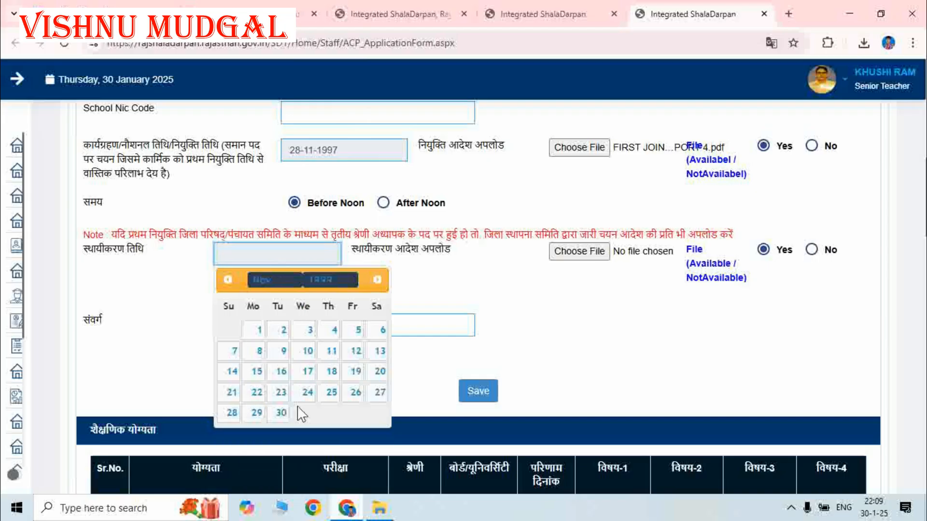
pyautogui.click(232, 413)
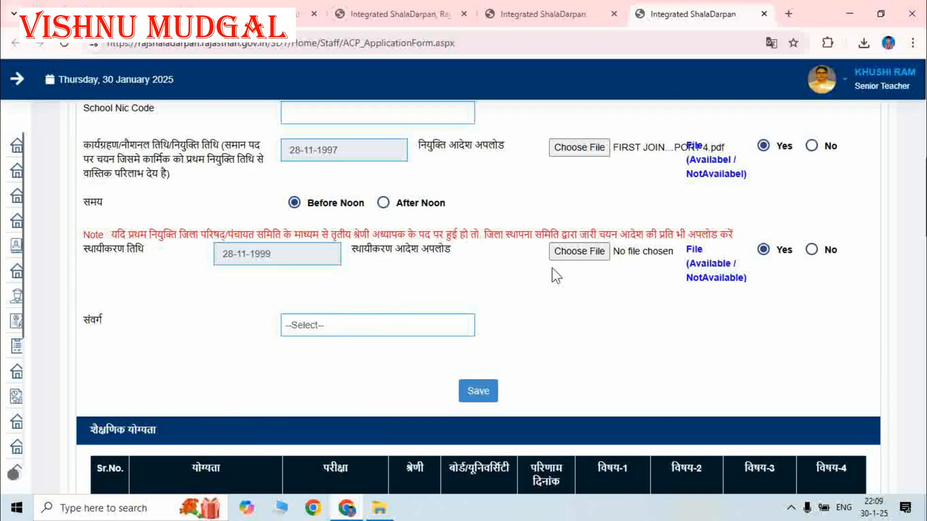
# Attach the STHAIKARAN ORDER PDF as the confirmation order (स्थायीकरण आदेश)
pyautogui.click(579, 252)
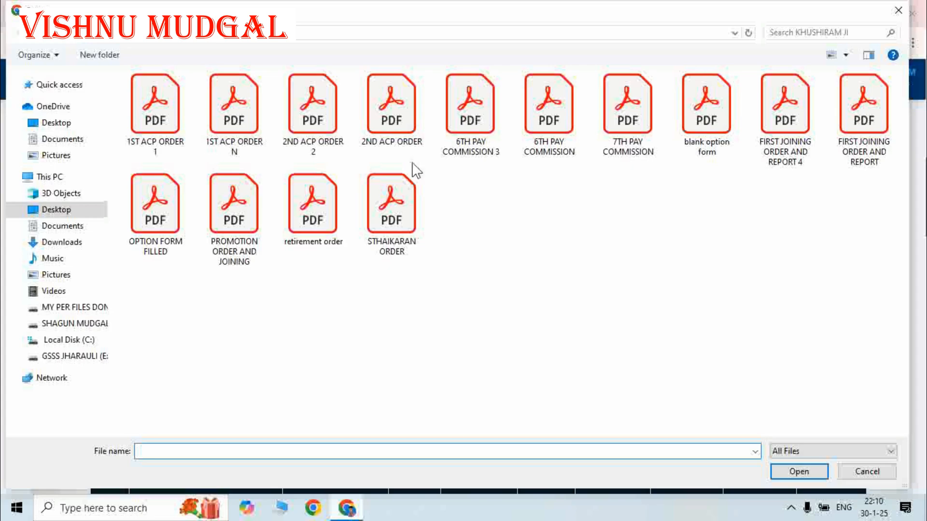
pyautogui.click(399, 215)
pyautogui.click(792, 471)
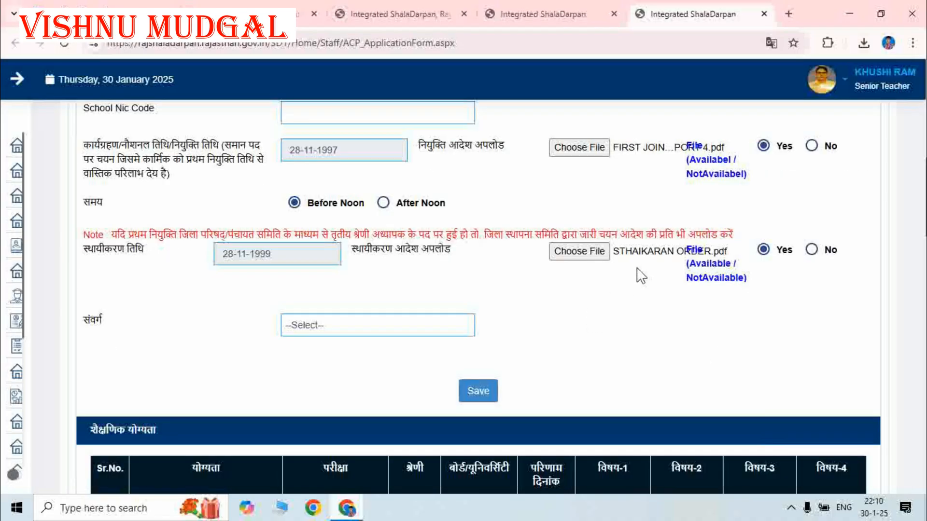
# Set the cadre (संवर्ग) to अधीनस्थ सेवा and save the basic information section
pyautogui.scroll(-3, 566, 295)
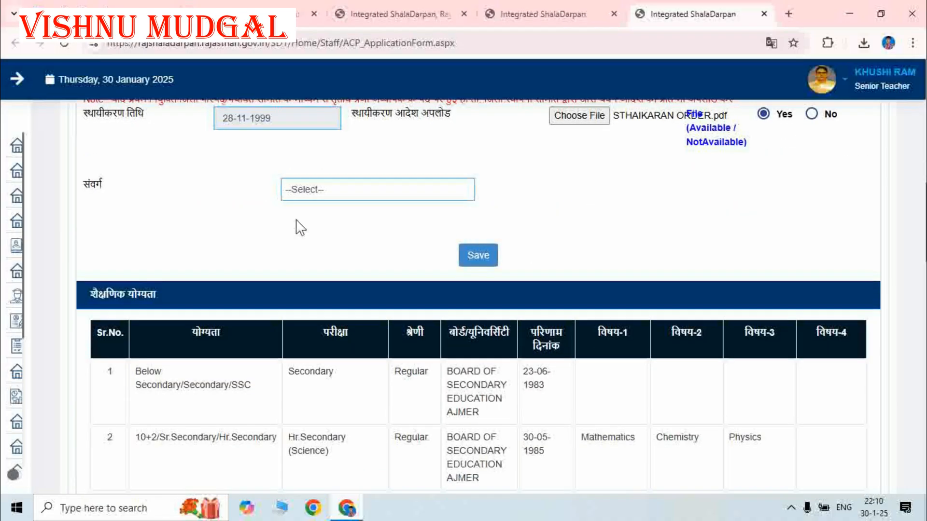
pyautogui.click(306, 191)
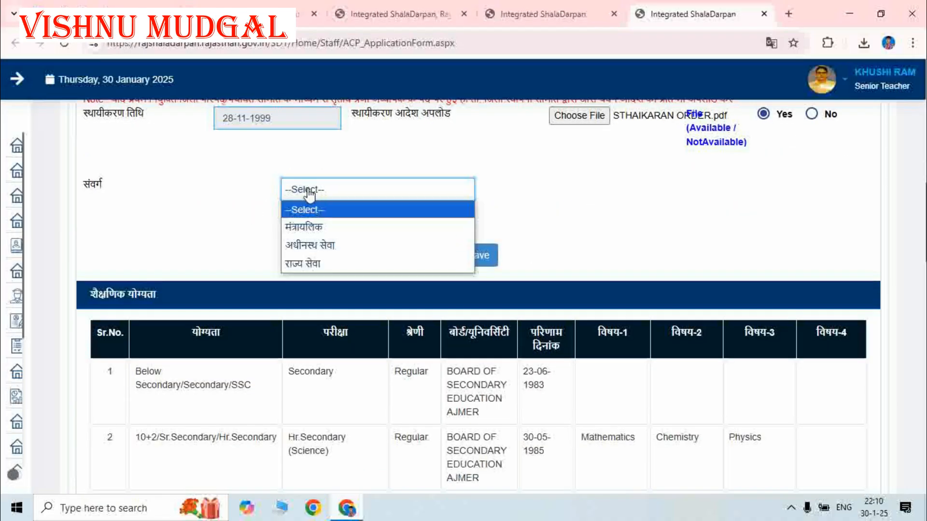
pyautogui.click(330, 252)
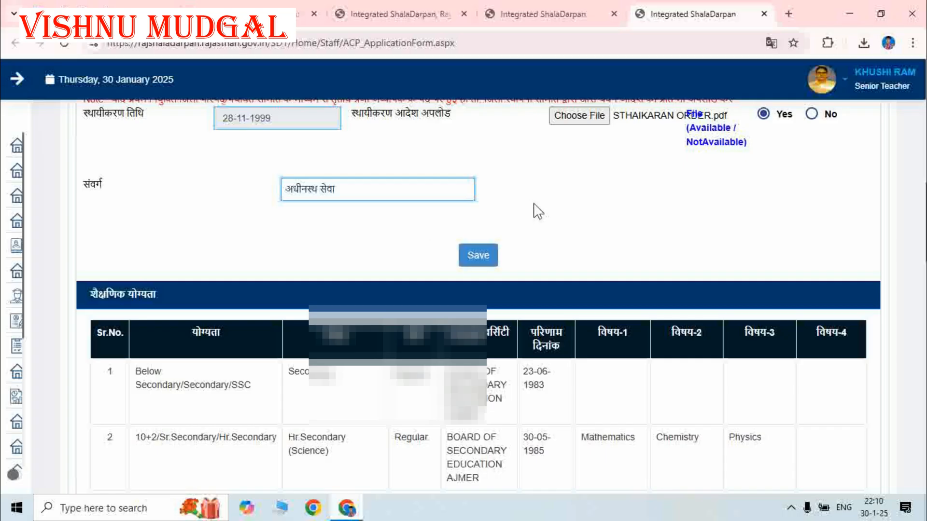
pyautogui.click(478, 260)
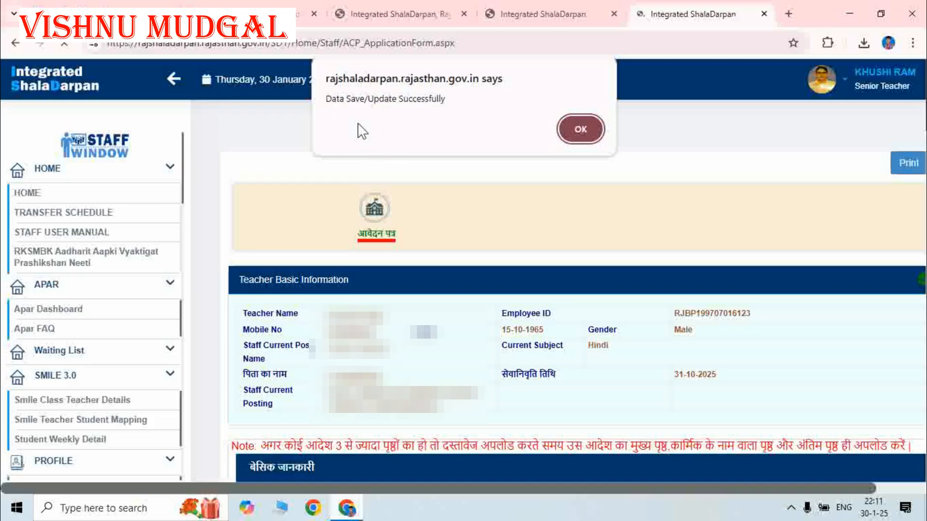
# Dismiss the save confirmation and collapse the side navigation menu to widen the ACP application form
pyautogui.click(579, 130)
pyautogui.scroll(-3, 627, 254)
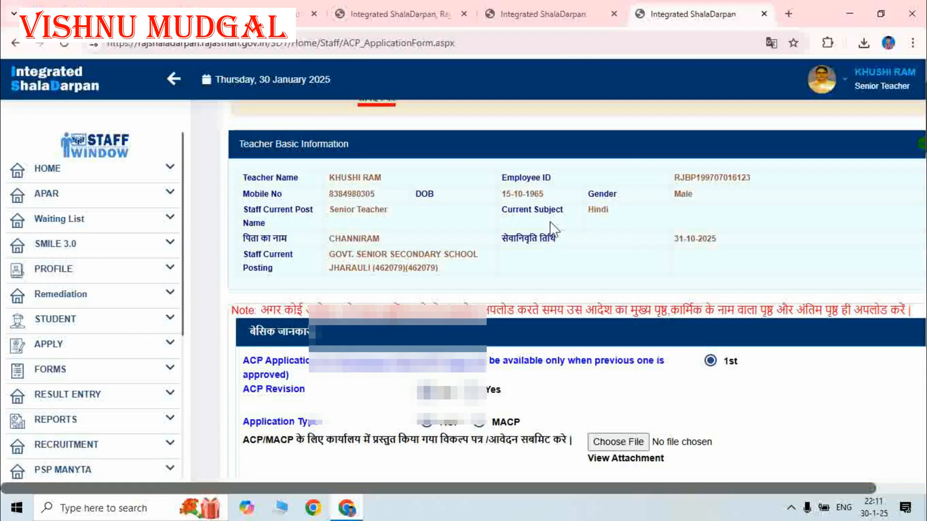
pyautogui.click(174, 79)
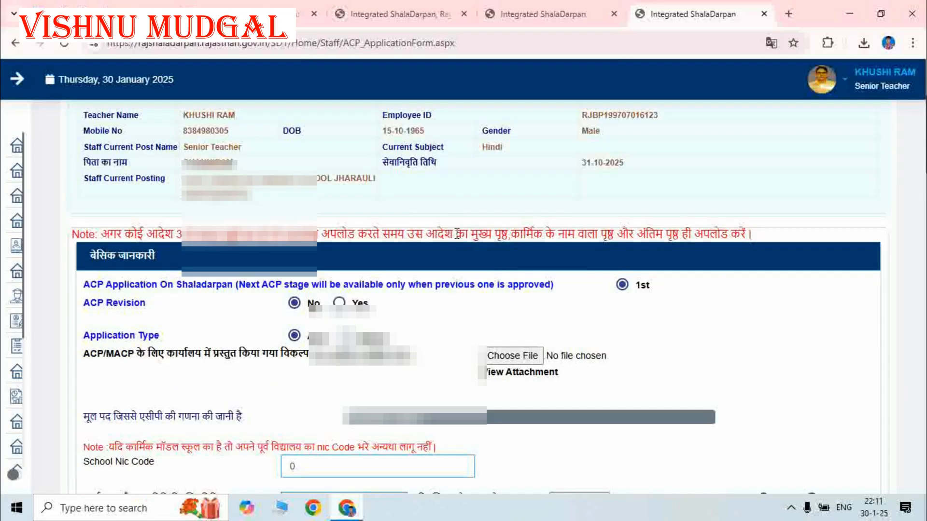
# Review the saved basic information and the academic and training qualification tables, down to the promotion details section
pyautogui.scroll(2, 485, 235)
pyautogui.scroll(-3, 485, 232)
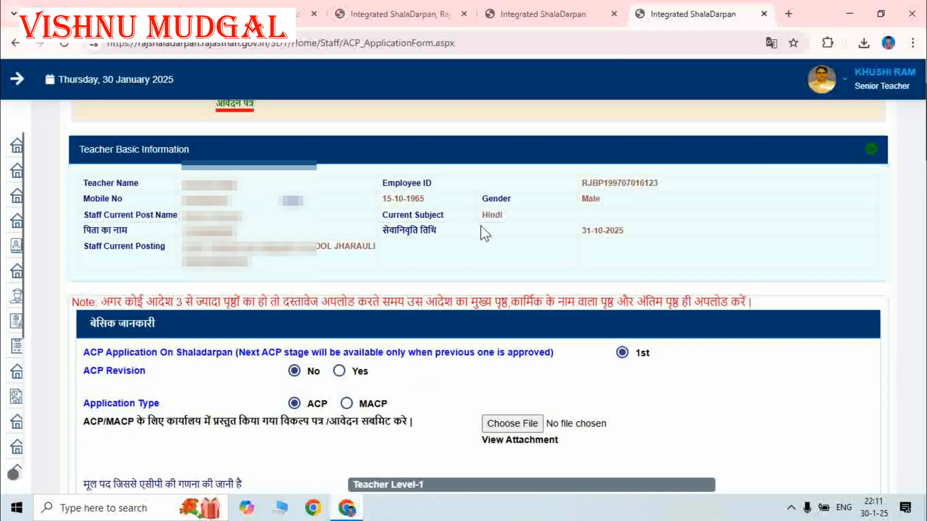
pyautogui.scroll(-5, 484, 234)
pyautogui.scroll(2, 502, 203)
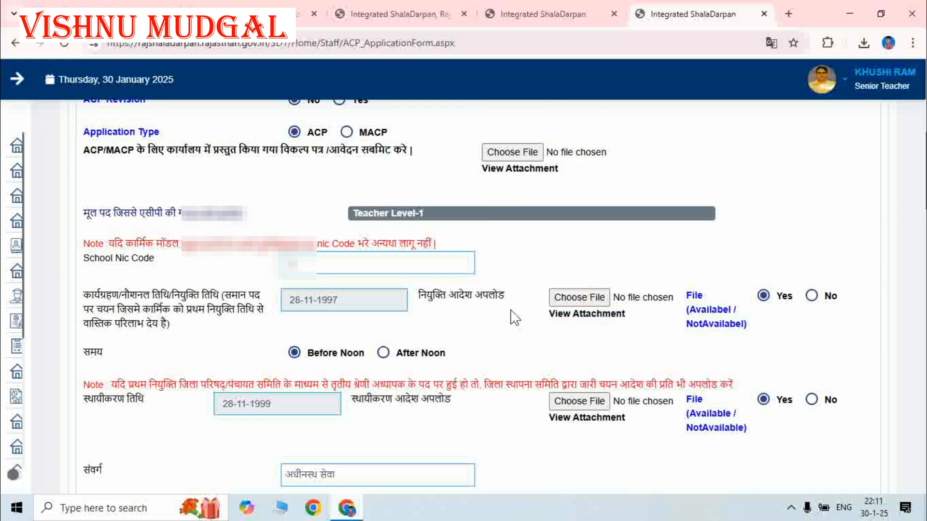
pyautogui.scroll(-2, 500, 294)
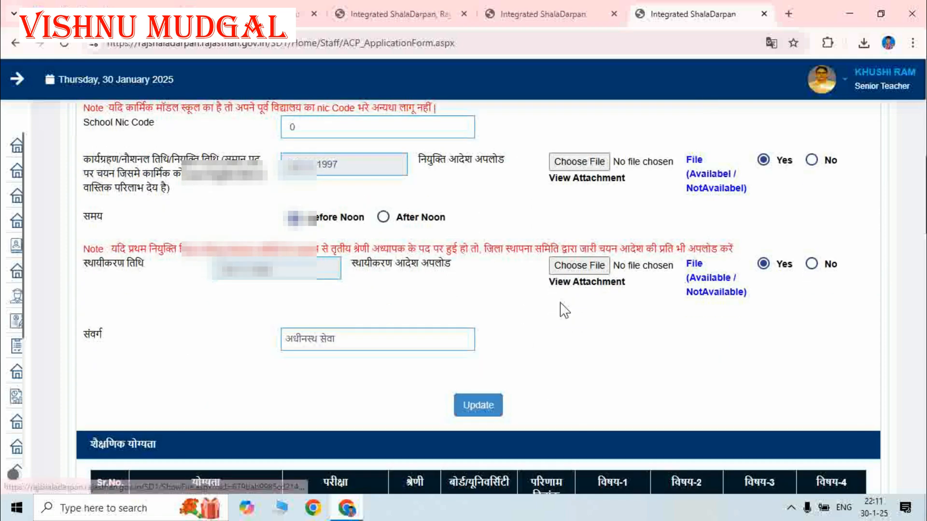
pyautogui.scroll(-1, 563, 308)
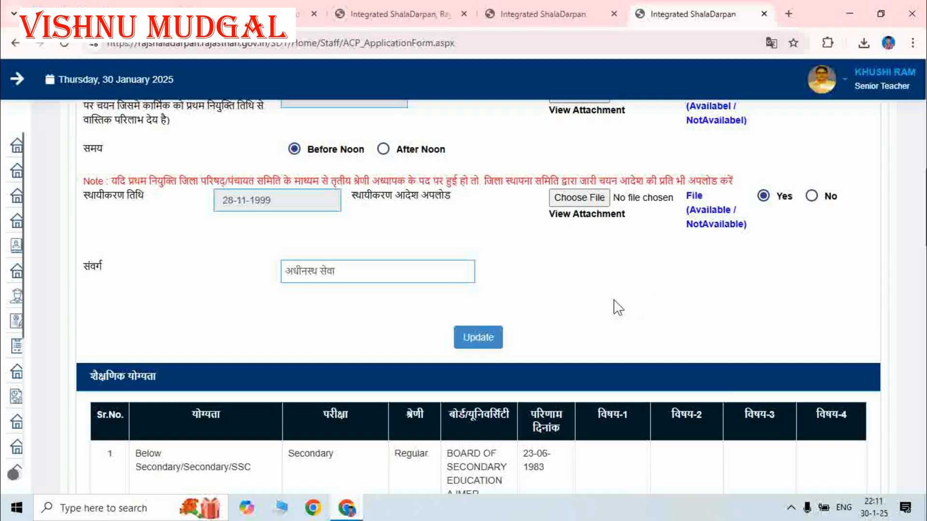
pyautogui.scroll(-3, 594, 309)
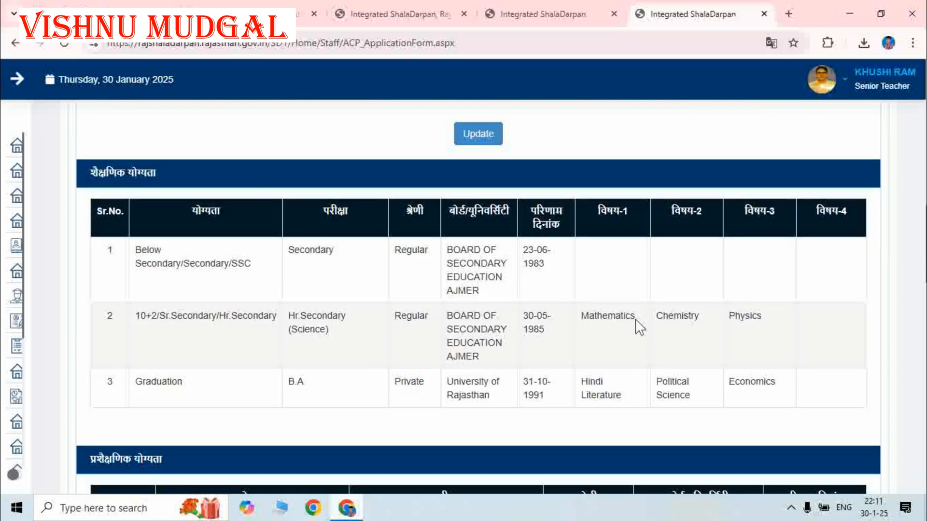
pyautogui.scroll(-5, 647, 314)
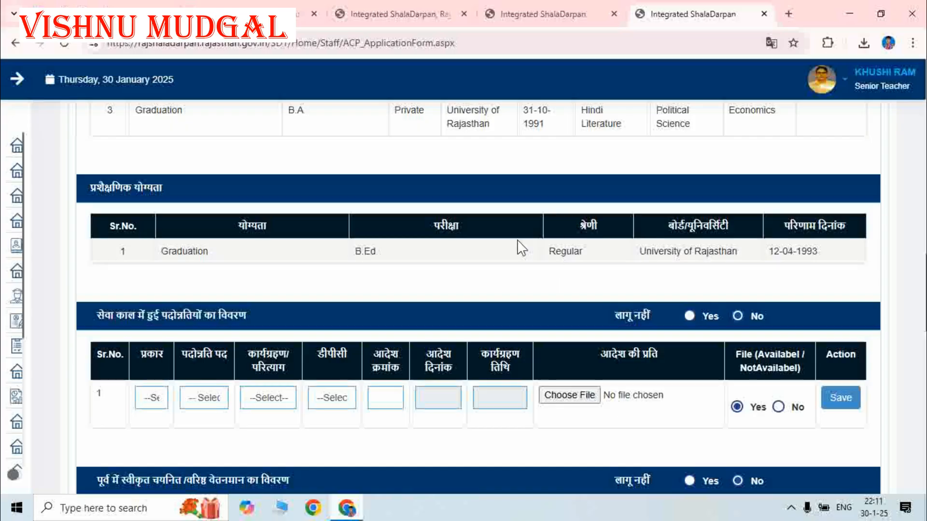
pyautogui.scroll(-3, 492, 254)
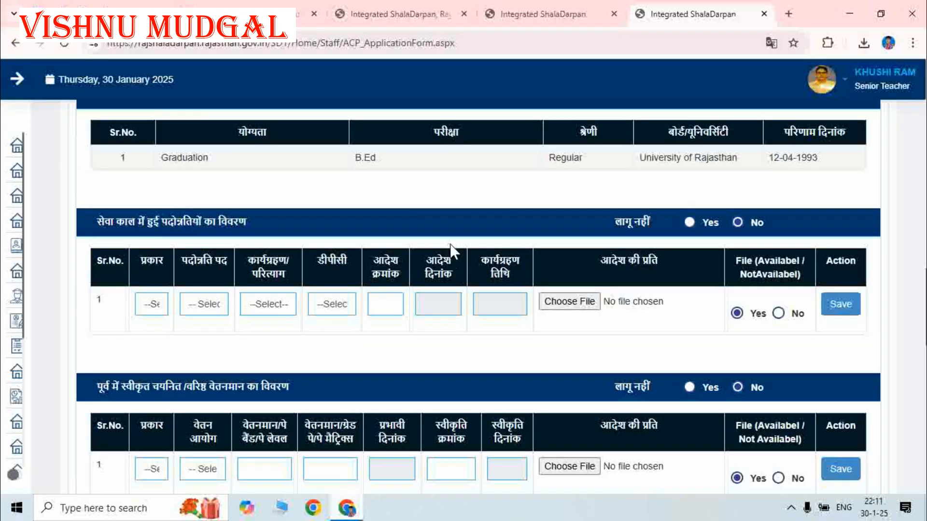
pyautogui.scroll(3, 612, 177)
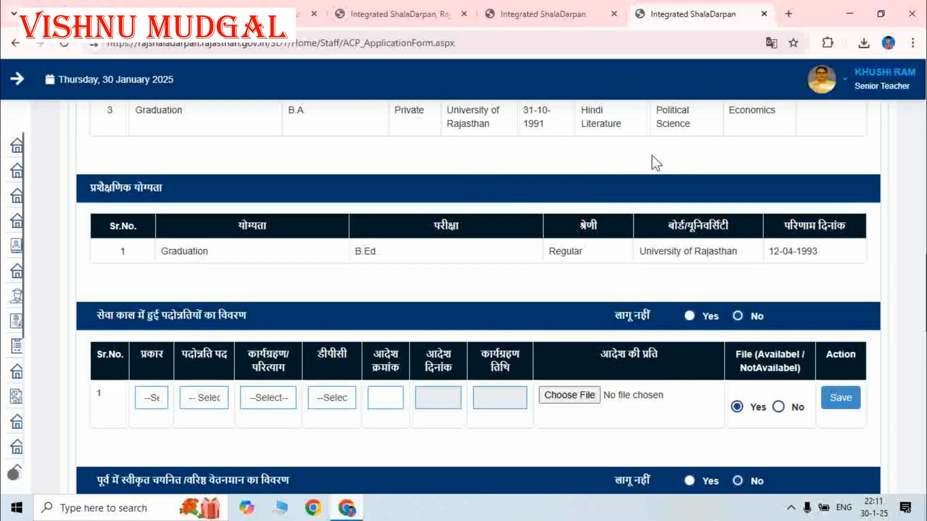
pyautogui.scroll(-3, 569, 178)
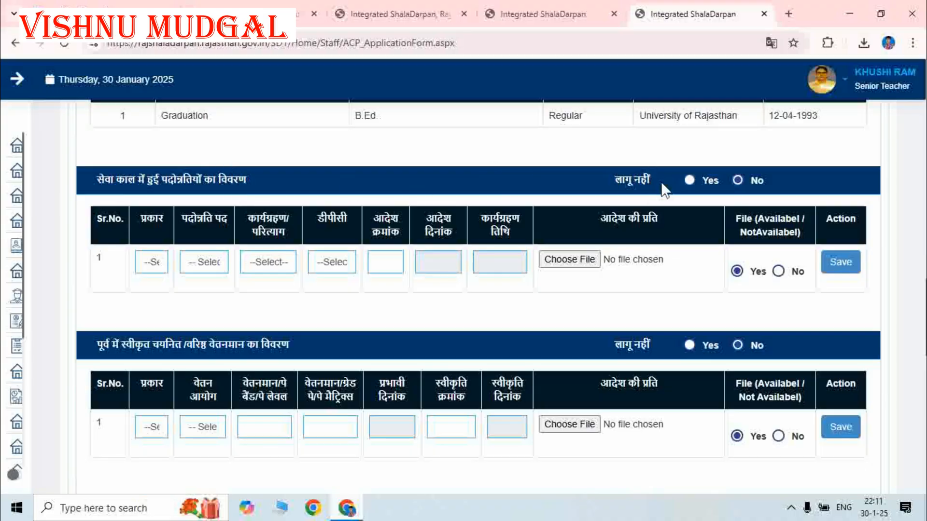
# Set लागू नहीं to No for the service promotions section and choose First as the promotion's प्रकार
pyautogui.click(737, 180)
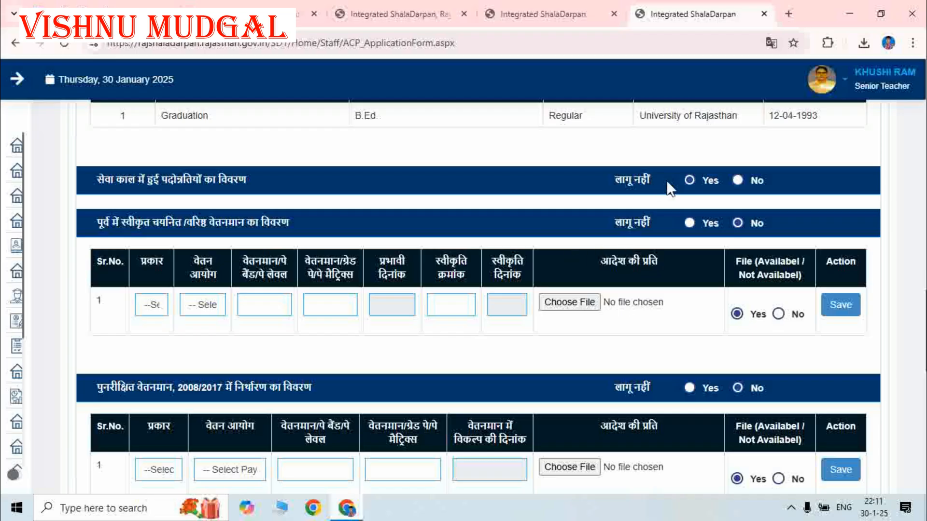
pyautogui.click(689, 180)
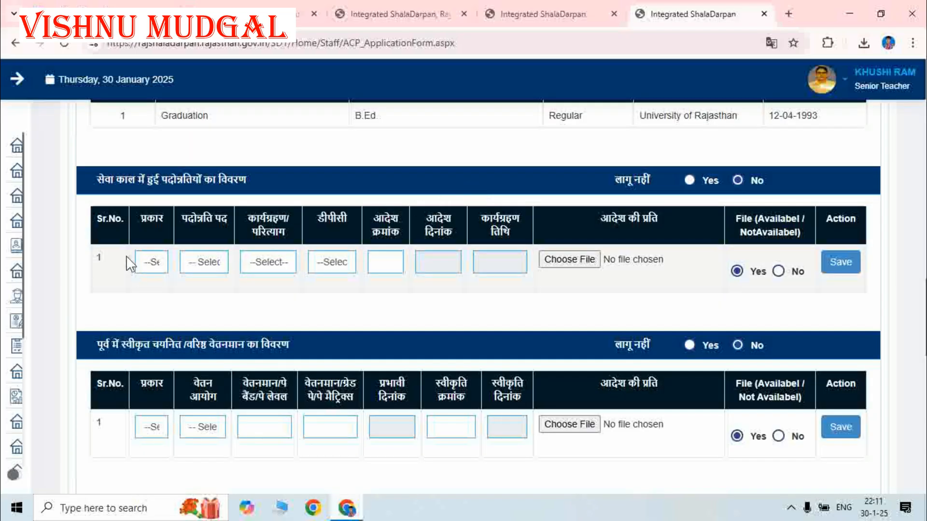
pyautogui.click(152, 266)
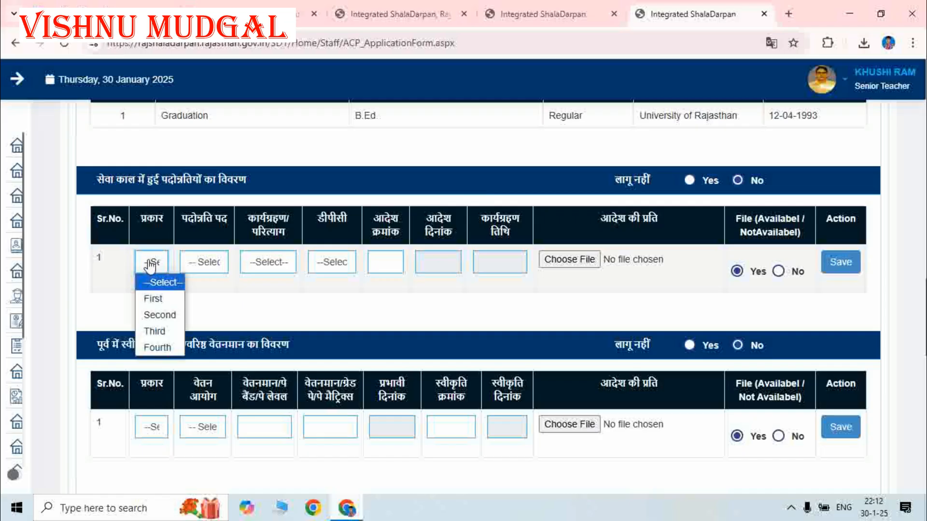
pyautogui.click(151, 298)
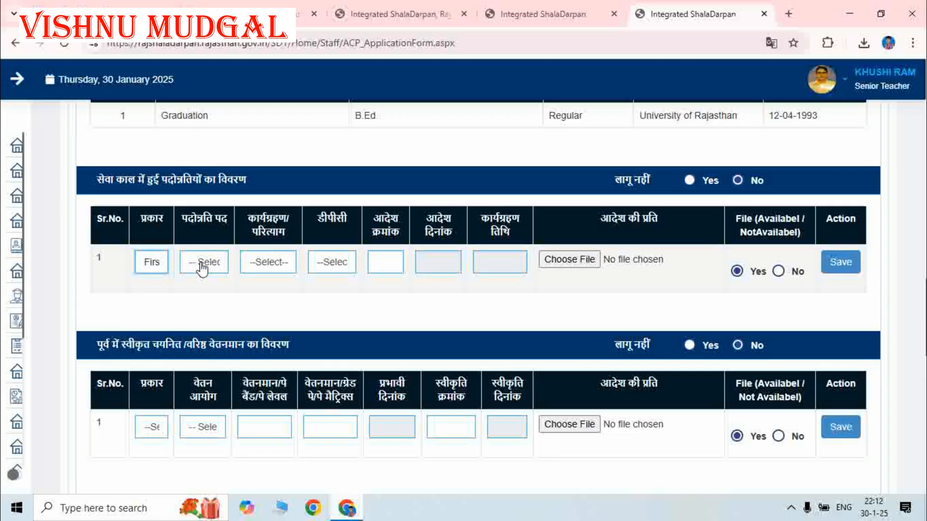
# Set the promotion post (पदोन्नति पद) to Senior Teacher and कार्यग्रहण/परित्याग to कार्यग्रहण
pyautogui.click(203, 269)
pyautogui.scroll(-1, 221, 121)
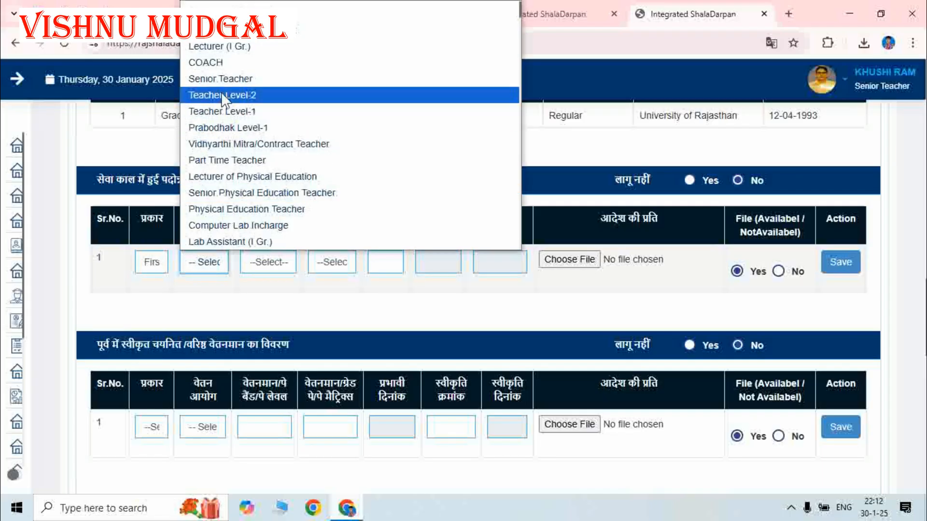
pyautogui.click(221, 82)
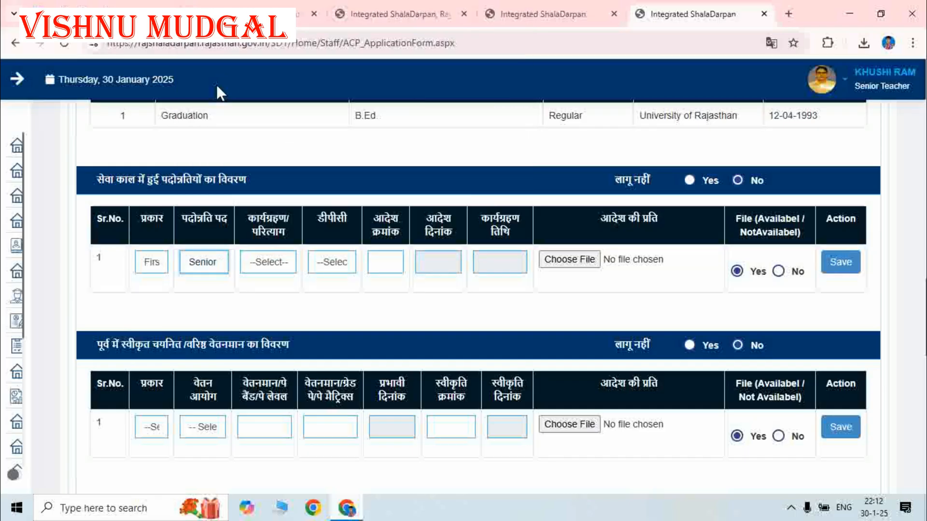
pyautogui.click(271, 264)
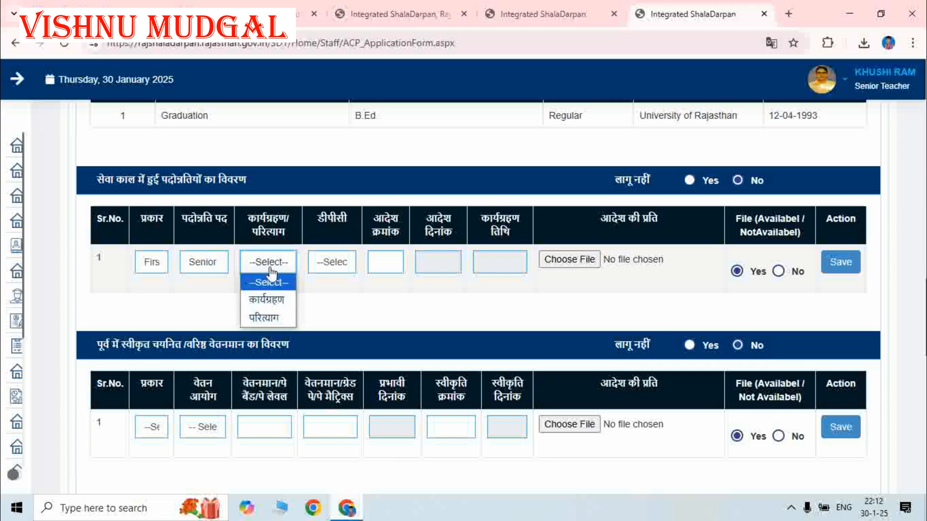
pyautogui.click(270, 299)
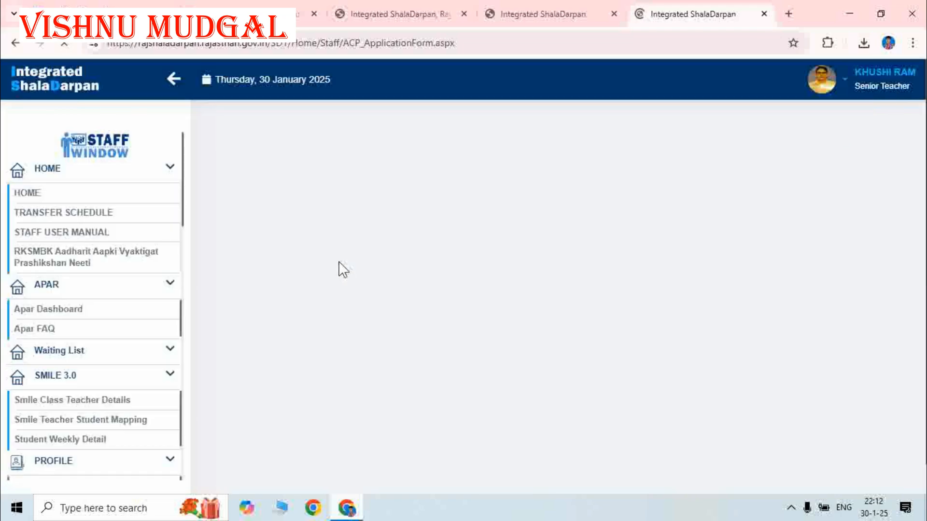
# Set the promotion's DPC year (डीपीसी) to 2020-21 and enter its order number (आदेश क्रमांक)
pyautogui.scroll(-7, 366, 290)
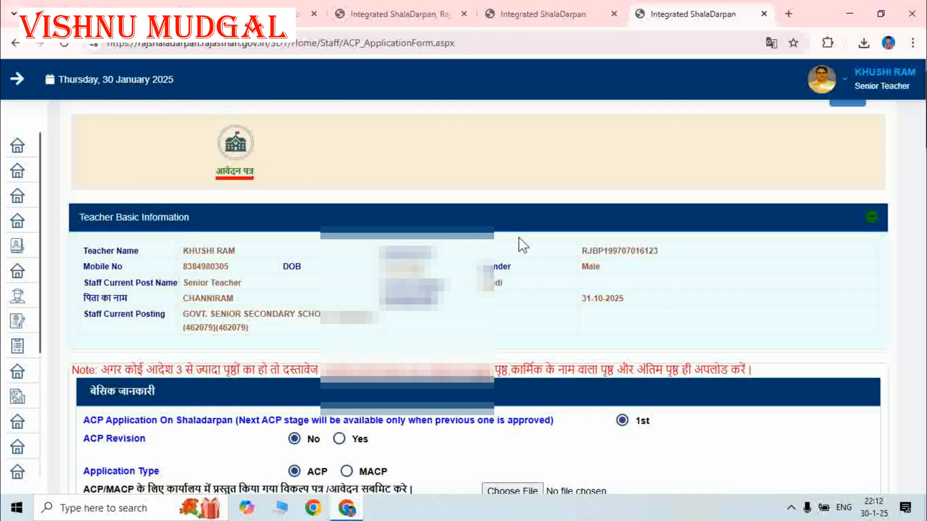
pyautogui.scroll(-10, 367, 297)
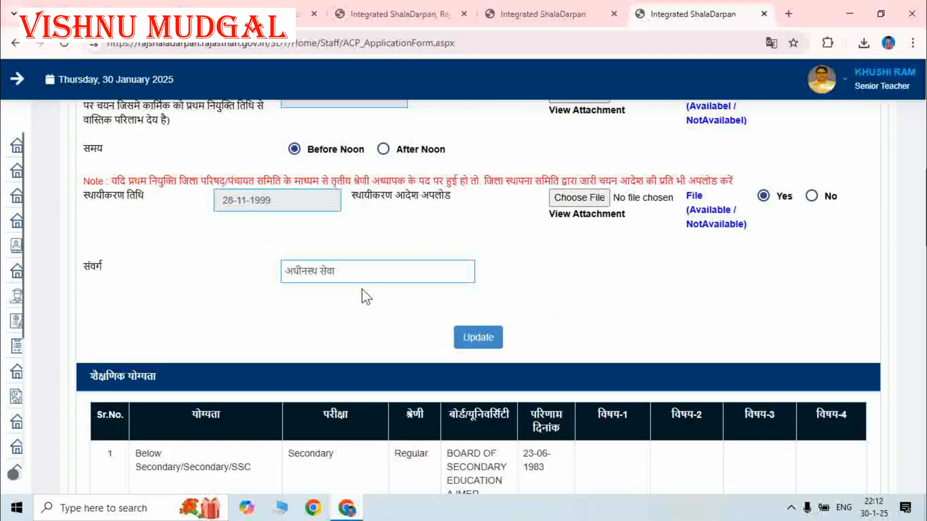
pyautogui.scroll(-8, 357, 289)
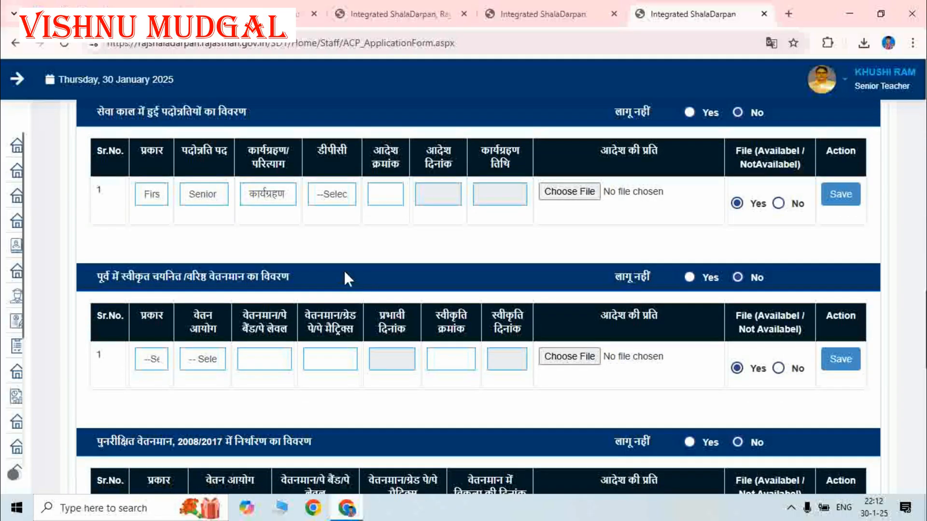
pyautogui.click(332, 198)
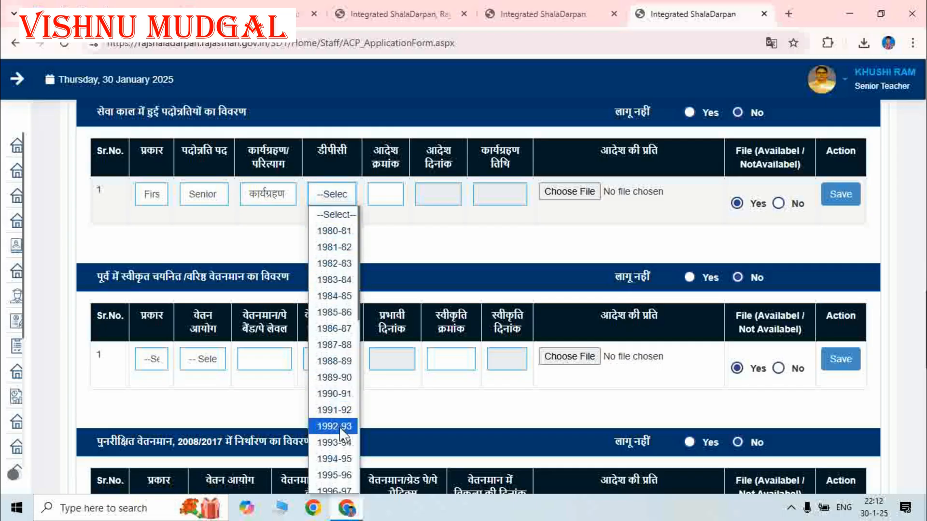
pyautogui.scroll(-8, 347, 393)
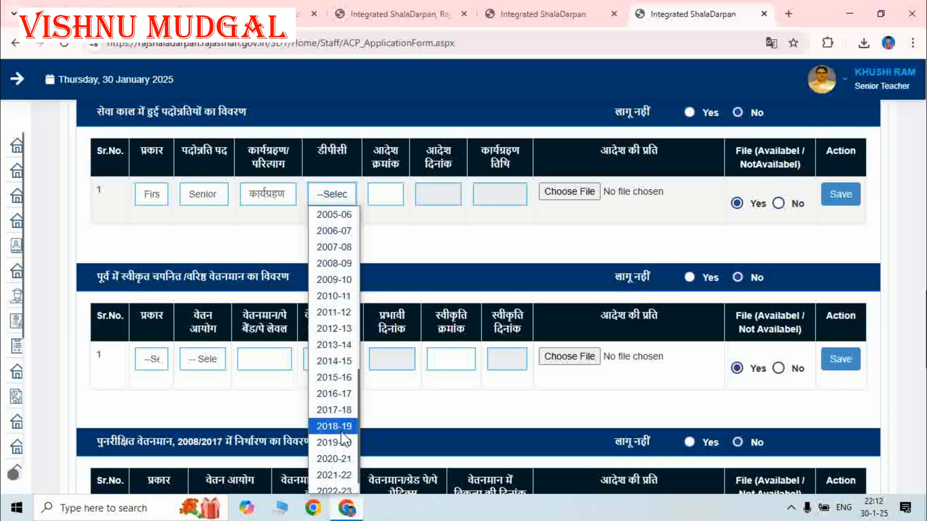
pyautogui.click(347, 459)
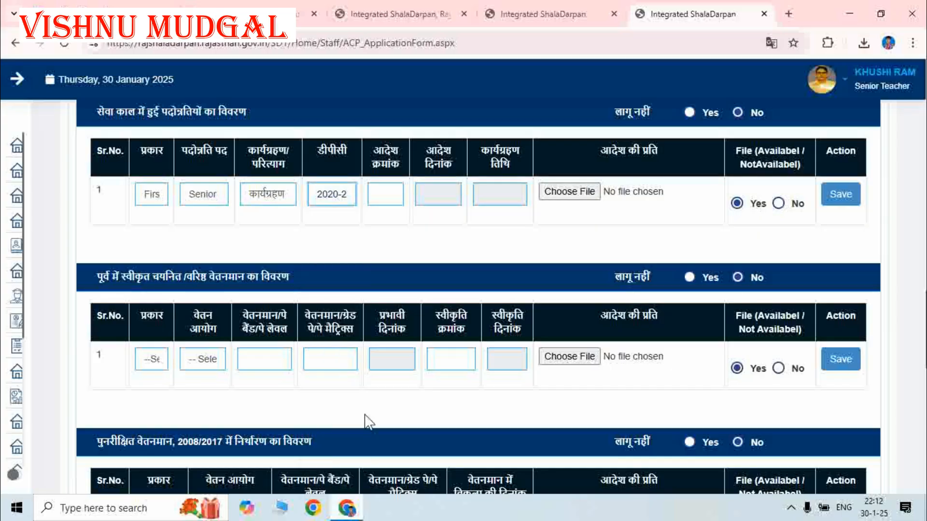
pyautogui.click(383, 192)
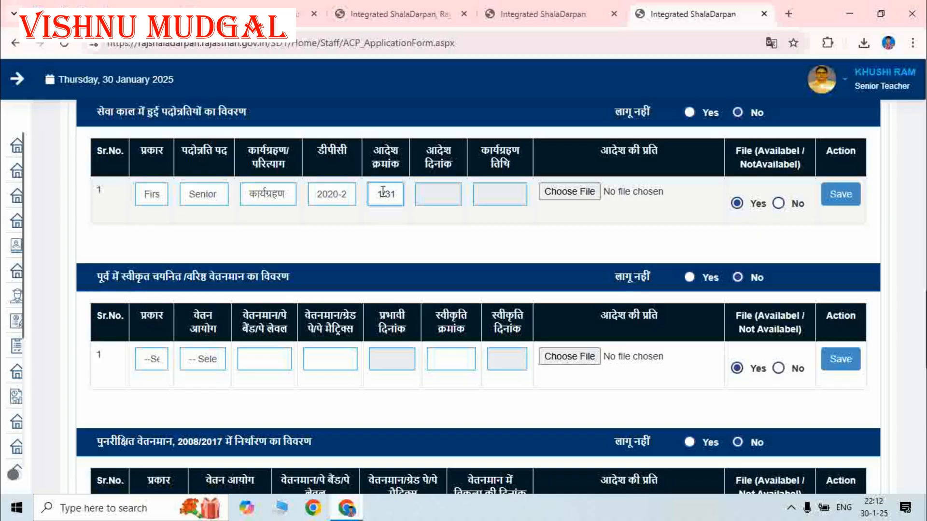
# Set the promotion order date (आदेश दिनांक) to 11-04-2021
pyautogui.click(442, 194)
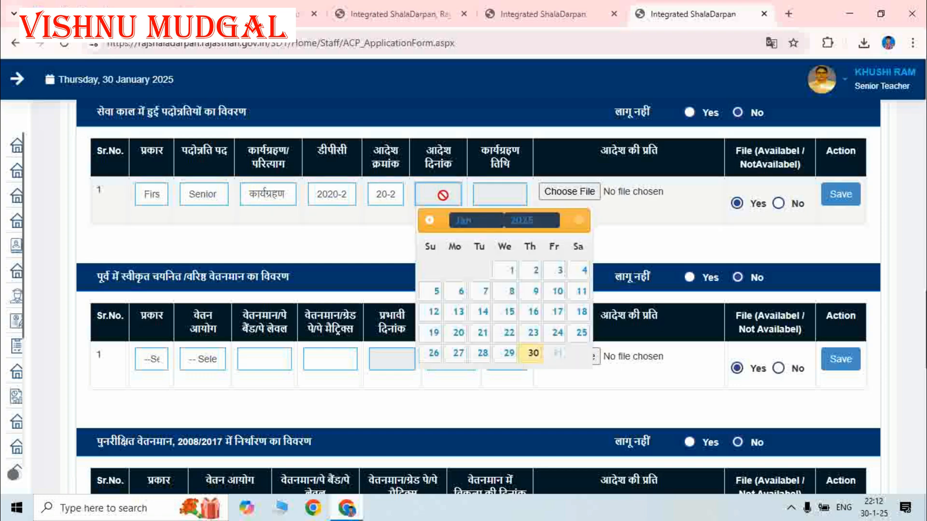
pyautogui.click(529, 221)
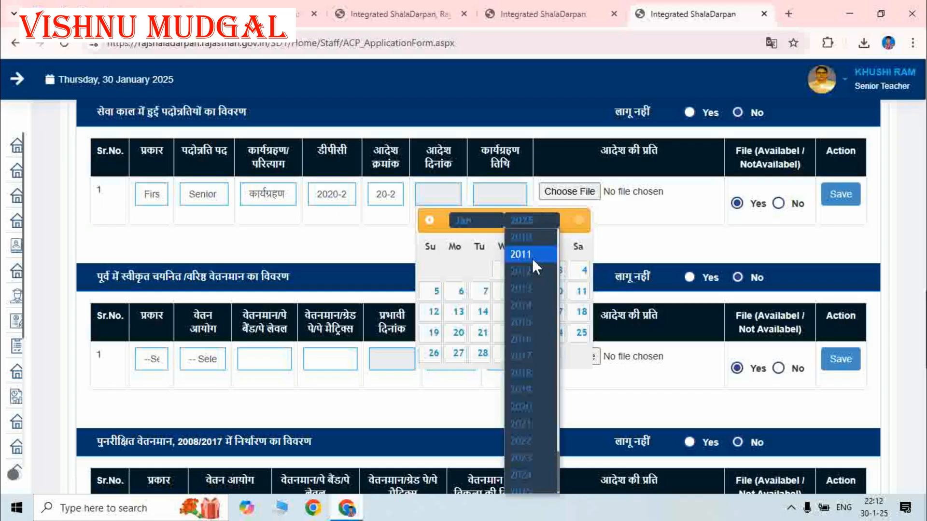
pyautogui.scroll(-1, 528, 456)
pyautogui.click(522, 417)
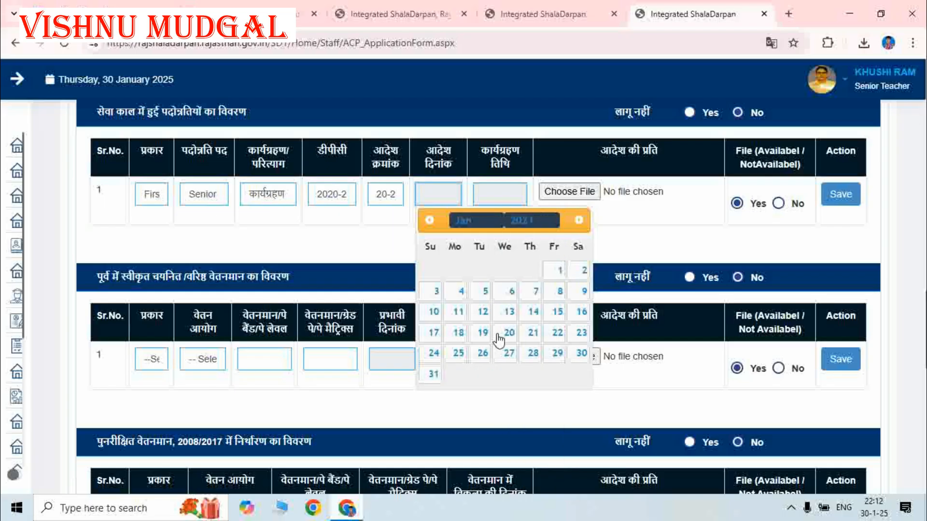
pyautogui.click(475, 220)
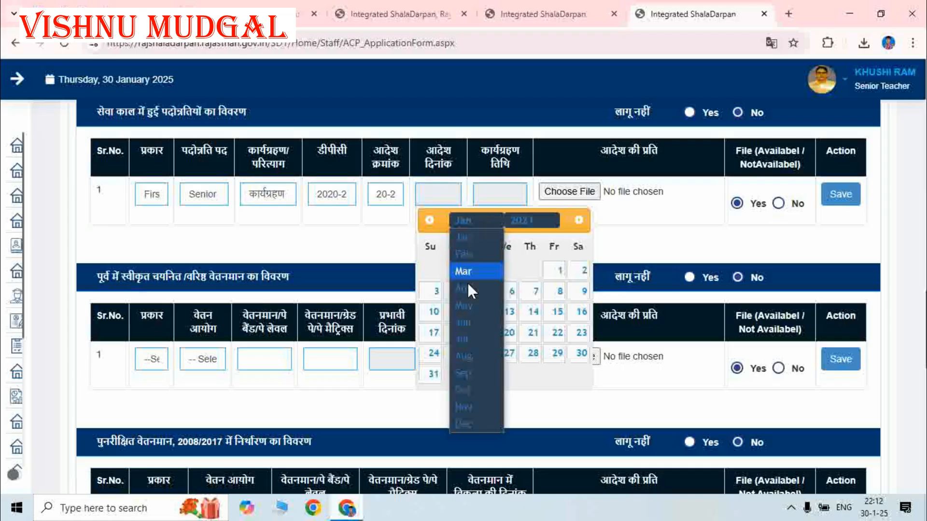
pyautogui.click(464, 288)
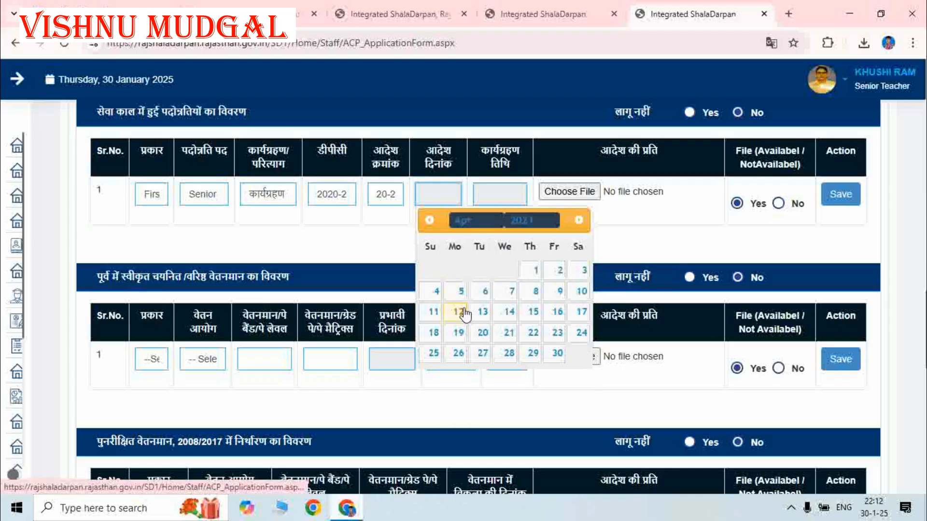
pyautogui.click(435, 313)
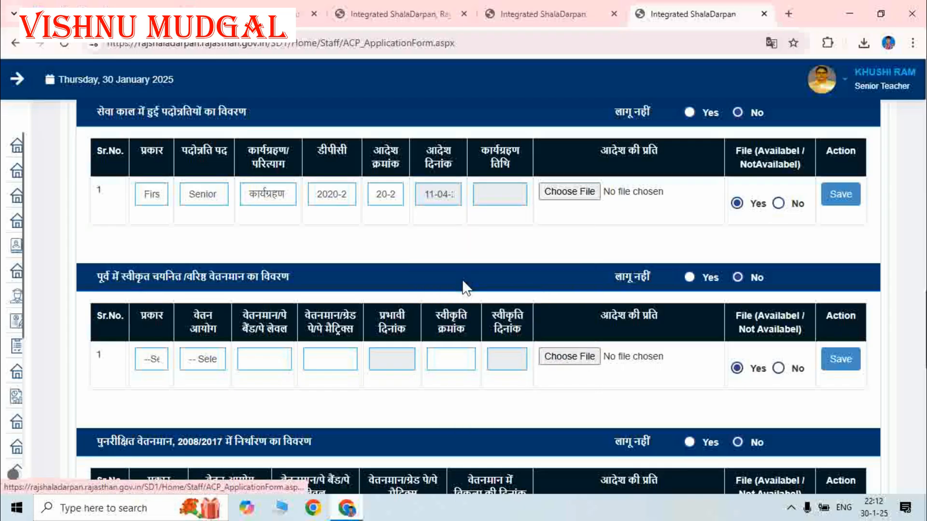
# Set the promotion's joining date (कार्यग्रहण तिथि) to 01-05-2021
pyautogui.click(495, 194)
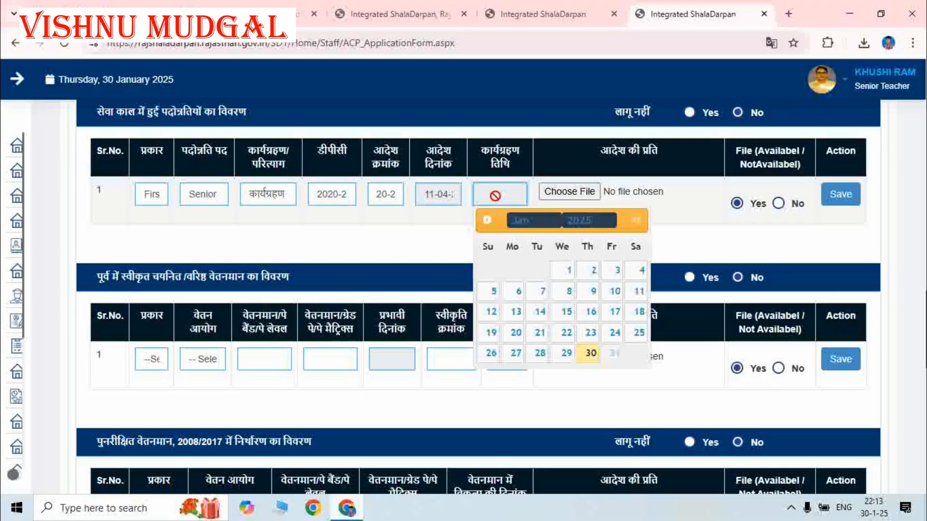
pyautogui.click(580, 221)
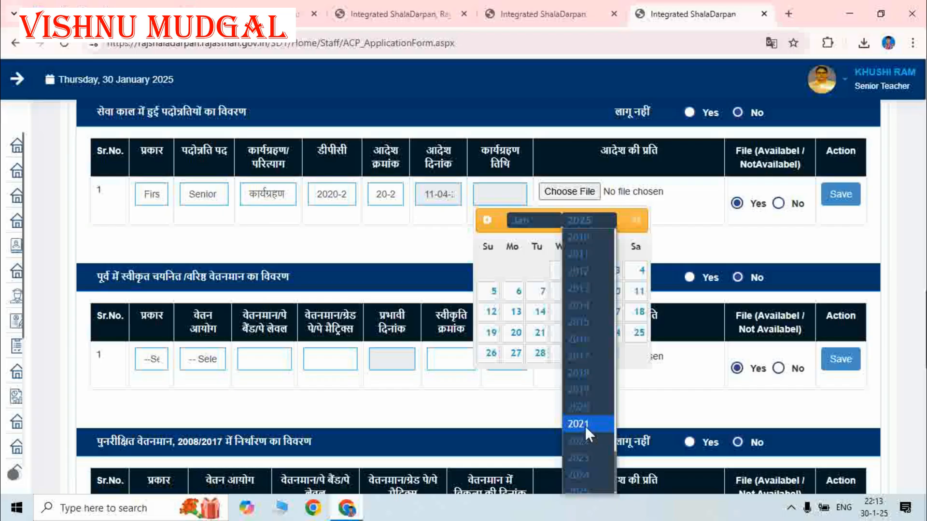
pyautogui.click(584, 424)
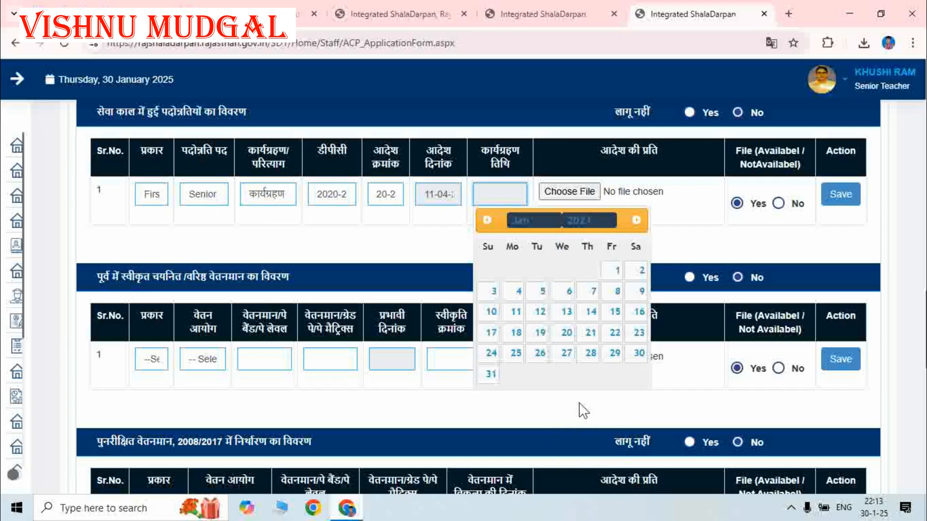
pyautogui.click(550, 223)
pyautogui.click(527, 300)
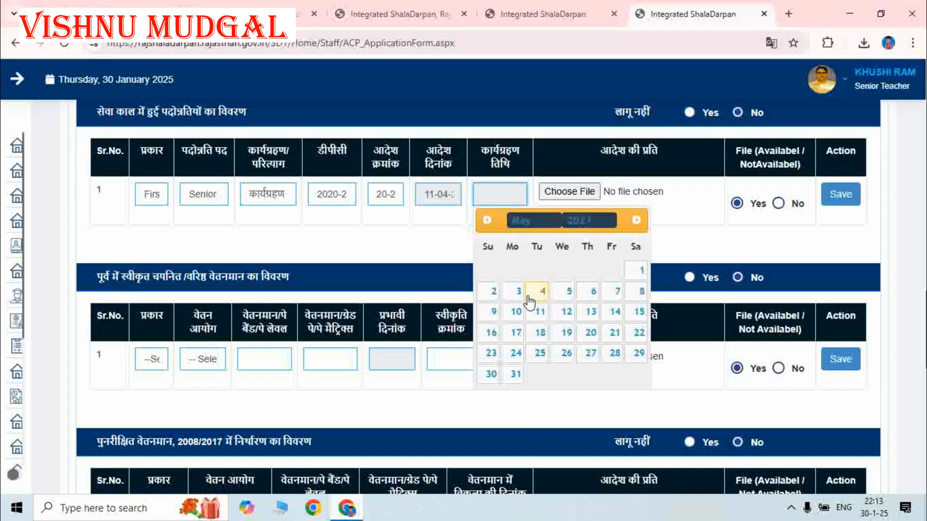
pyautogui.click(639, 272)
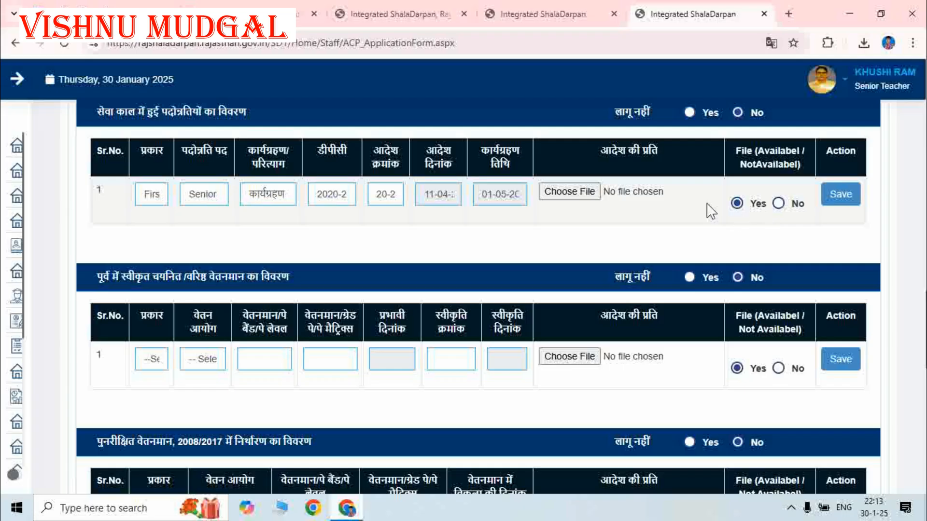
# Attach the PROMOTION ORDER AND JOINING PDF as the promotion's order copy and save the promotion row
pyautogui.click(570, 193)
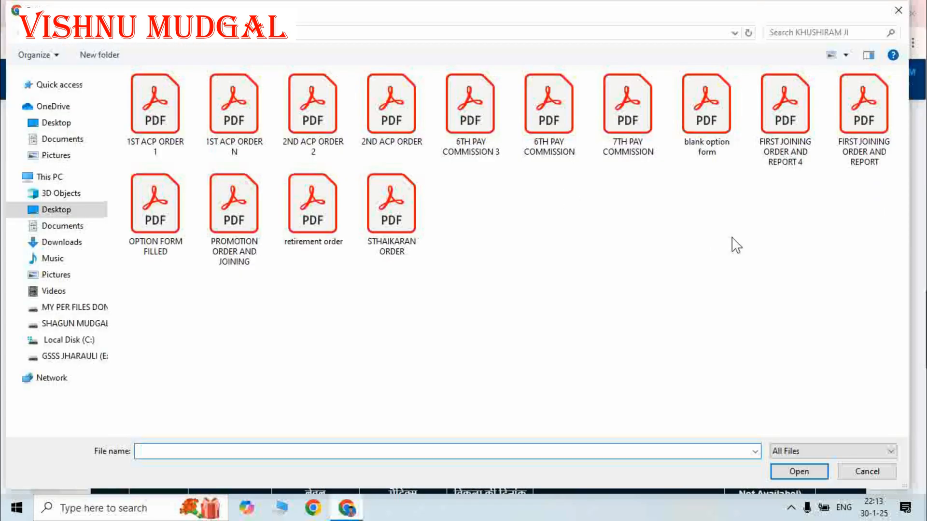
pyautogui.click(243, 247)
pyautogui.click(789, 469)
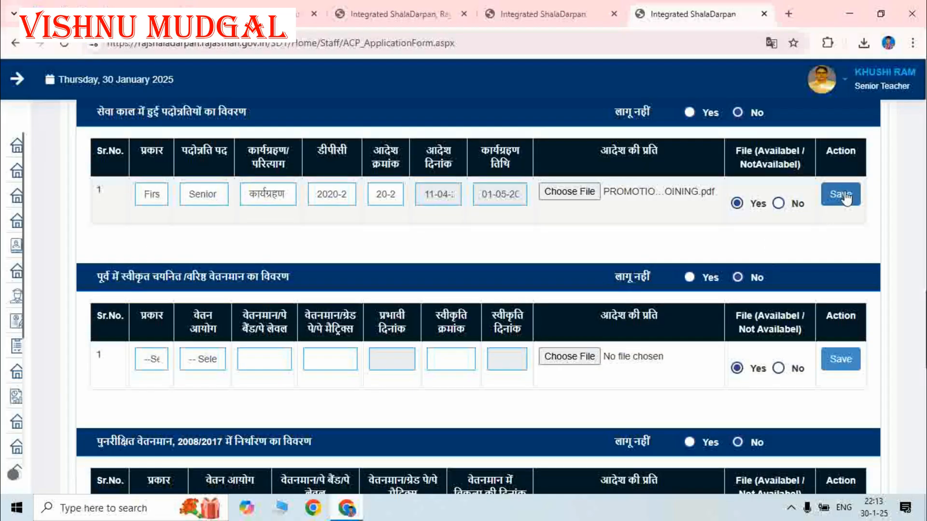
pyautogui.click(841, 194)
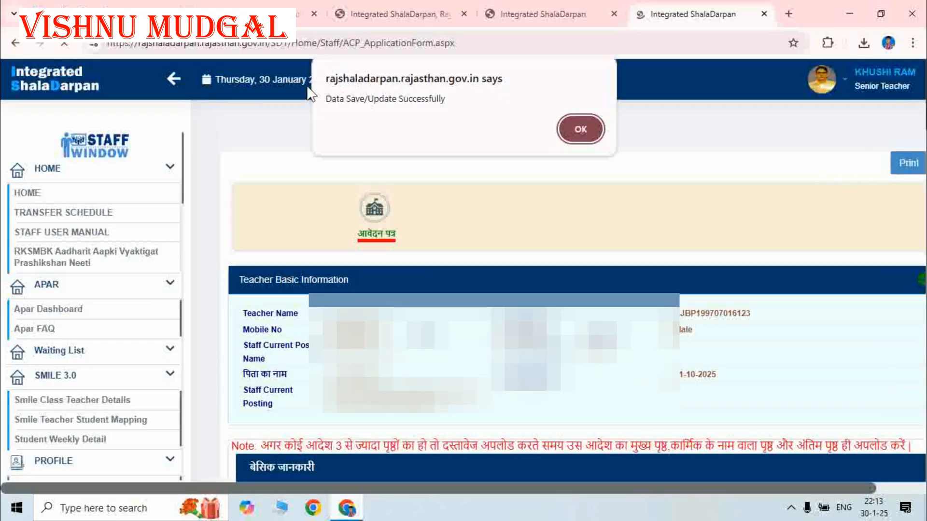
pyautogui.click(580, 130)
# In the previously sanctioned selection/senior pay scale section, set प्रकार to First and the pay commission (वेतन आयोग) to Sixth
pyautogui.click(168, 79)
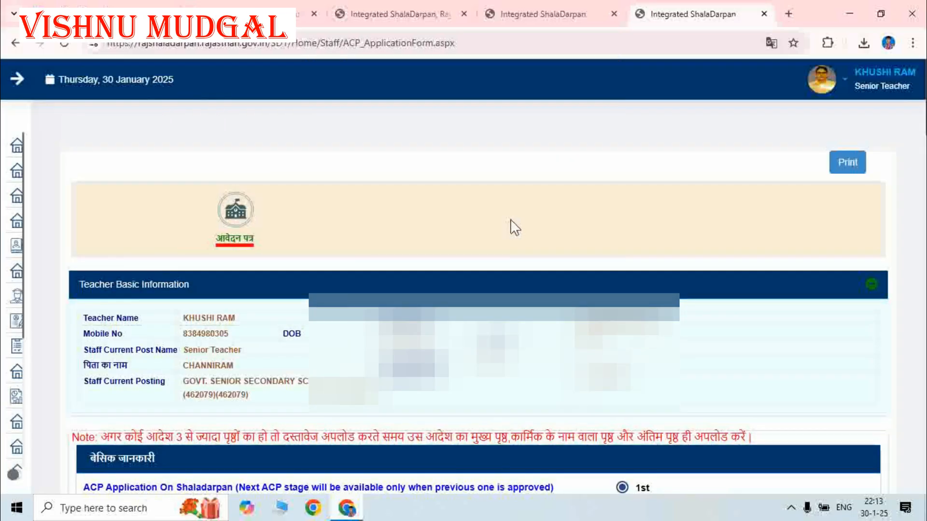
pyautogui.scroll(-8, 512, 222)
pyautogui.scroll(-18, 513, 226)
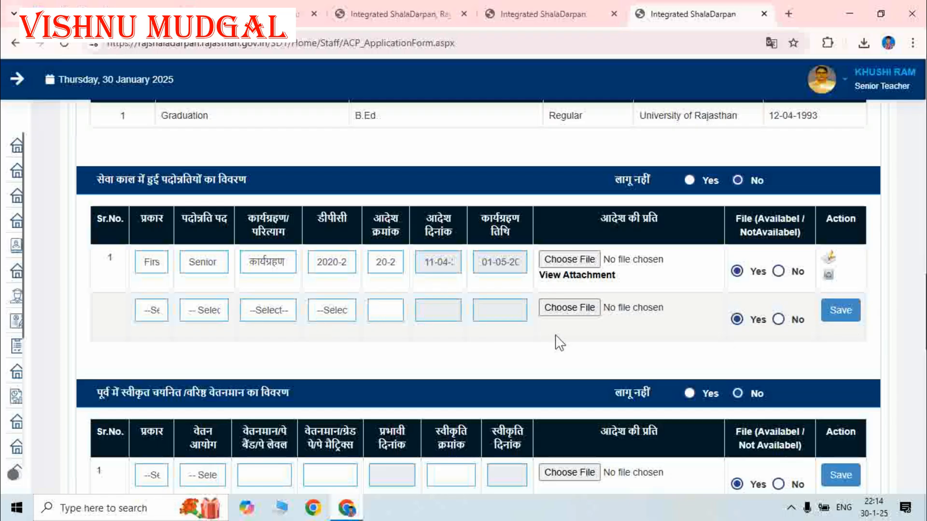
pyautogui.scroll(-3, 554, 342)
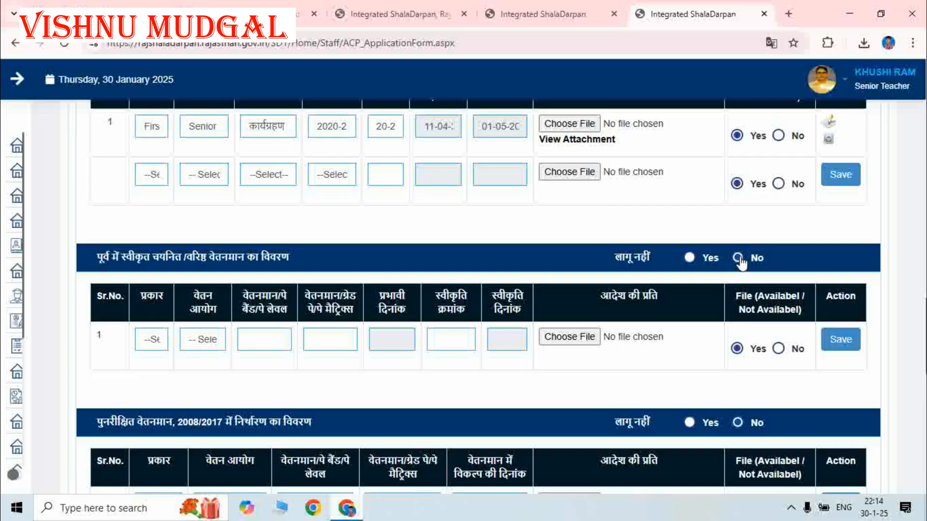
pyautogui.click(155, 343)
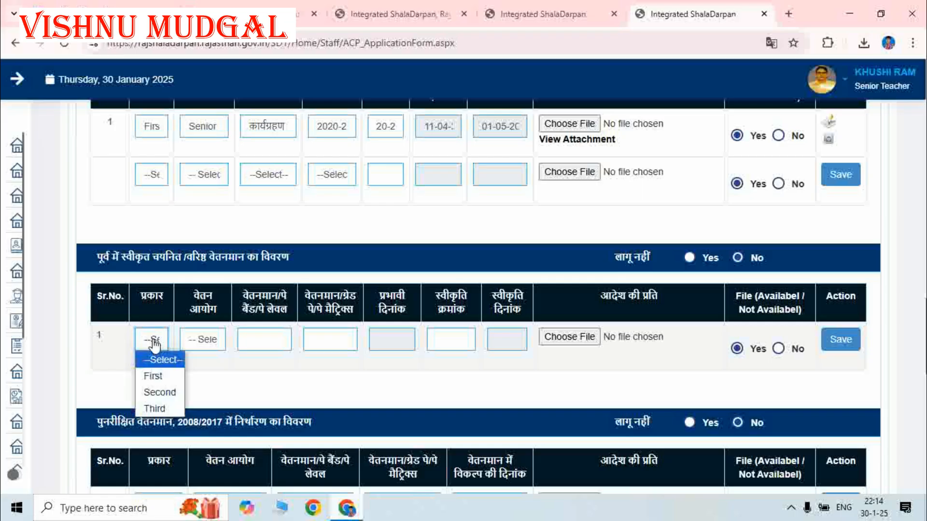
pyautogui.click(157, 375)
pyautogui.click(201, 344)
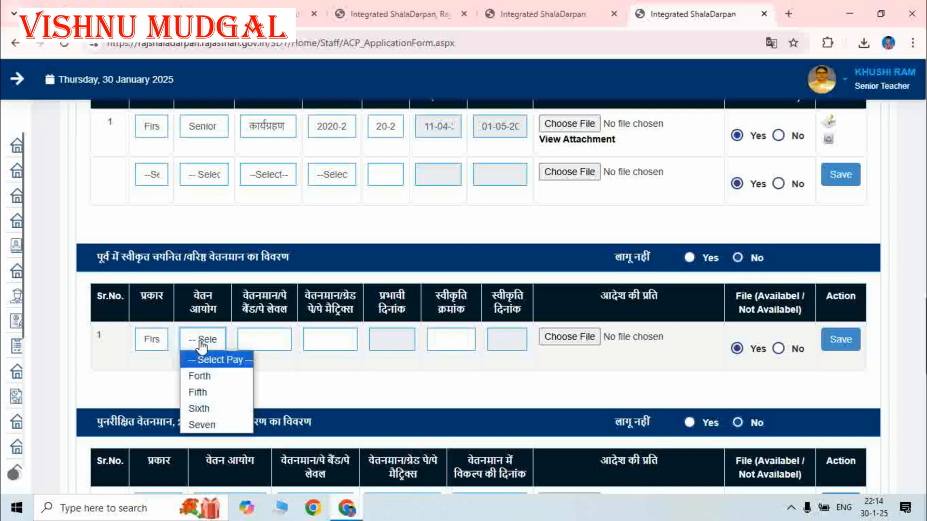
pyautogui.click(211, 410)
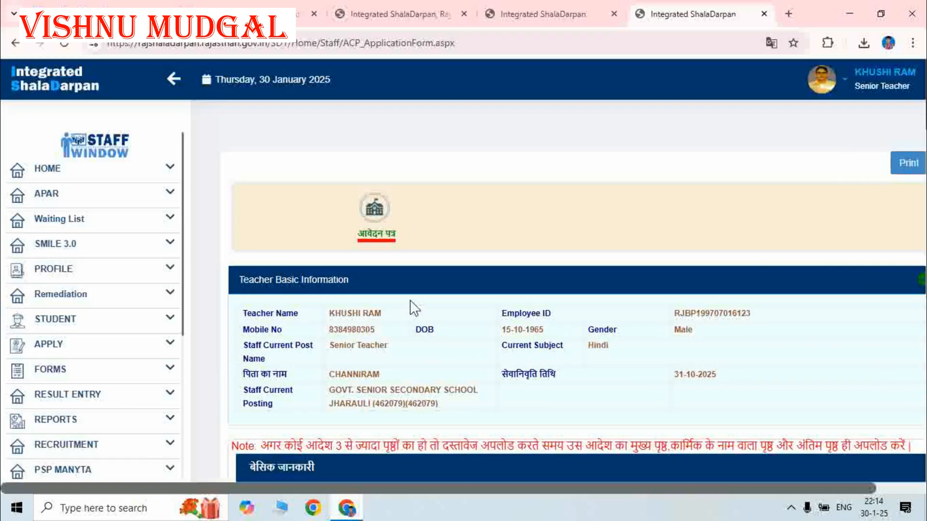
pyautogui.click(175, 81)
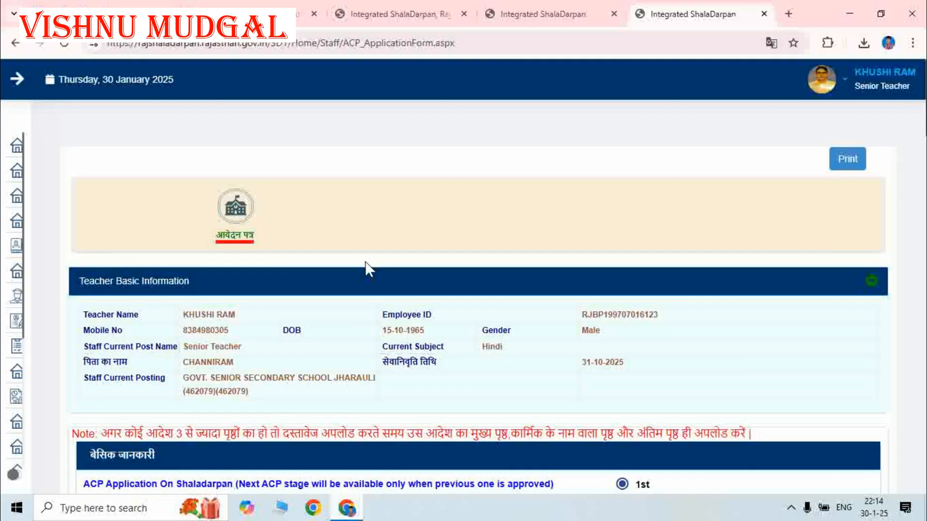
pyautogui.scroll(-15, 367, 265)
pyautogui.scroll(-10, 365, 273)
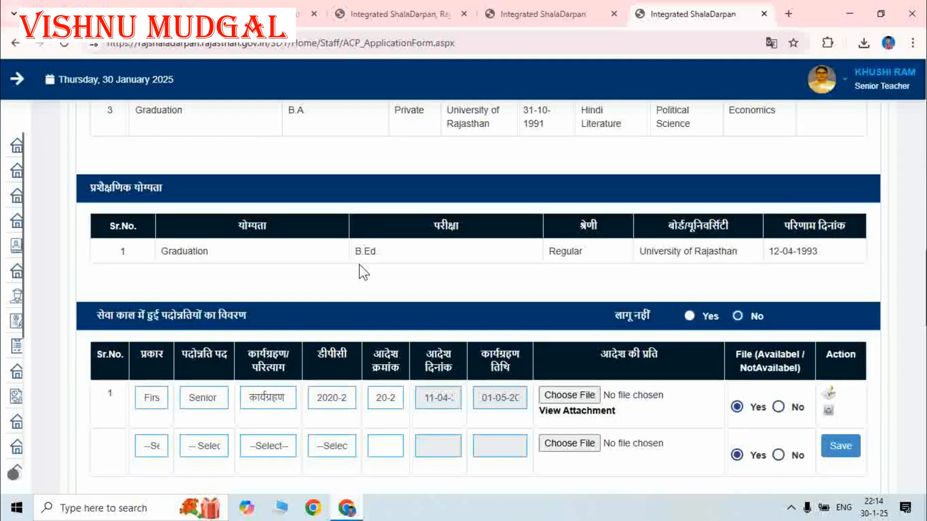
pyautogui.scroll(-4, 339, 264)
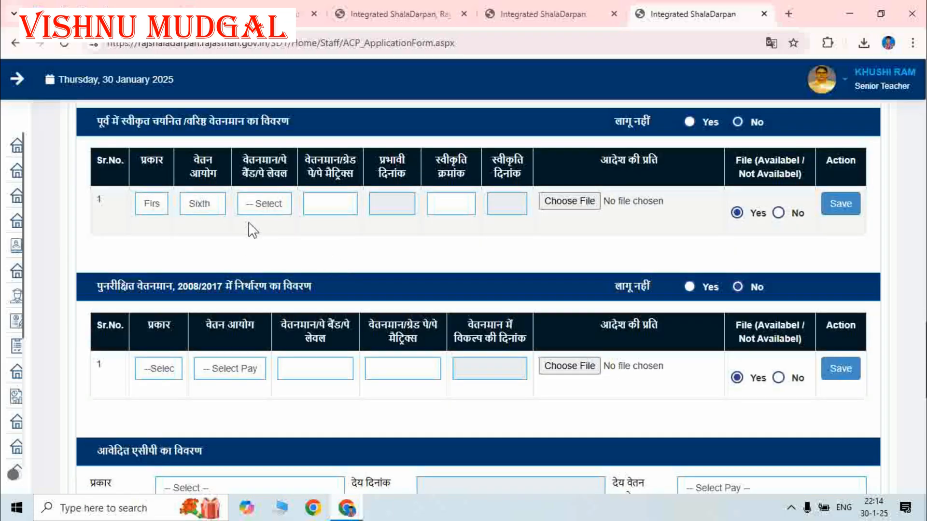
pyautogui.click(270, 204)
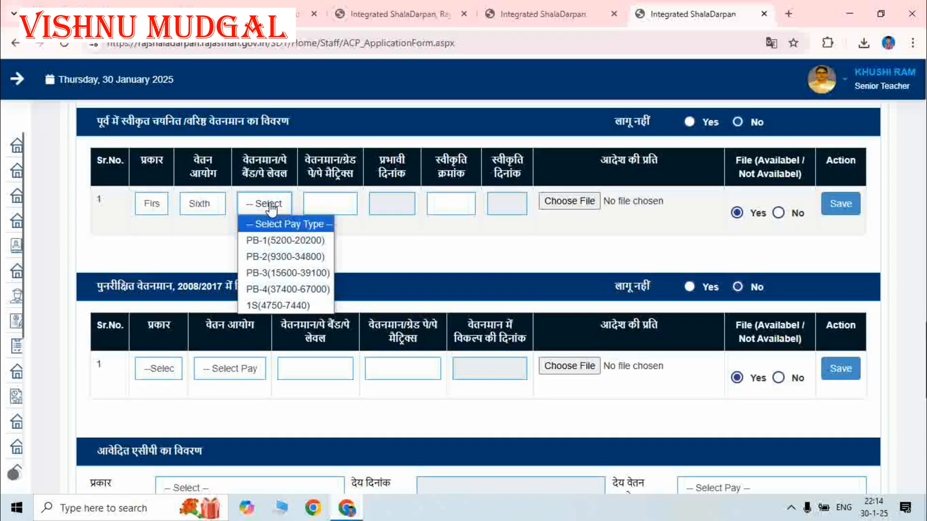
pyautogui.click(281, 241)
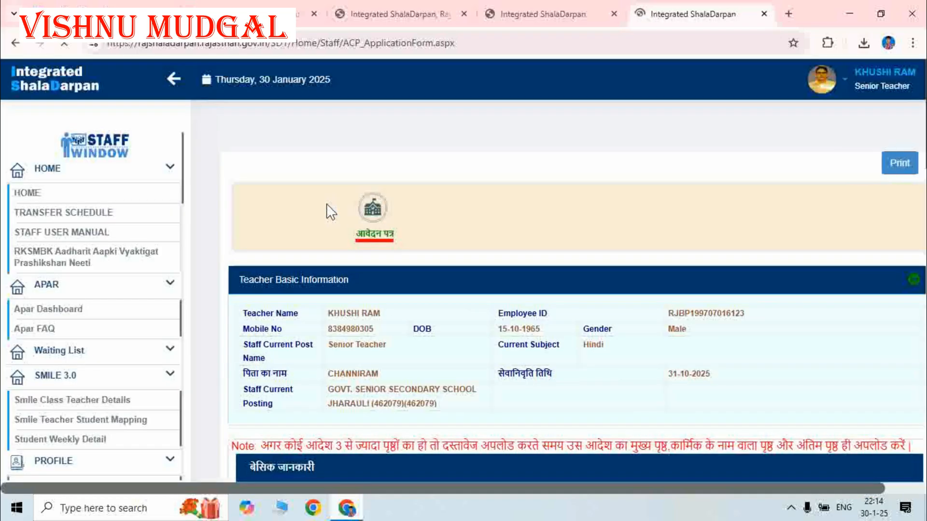
# Set the grade pay (वेतनमान/ग्रेड पे/पे मैट्रिक्स) of the First sanctioned pay scale row to 2800
pyautogui.click(174, 80)
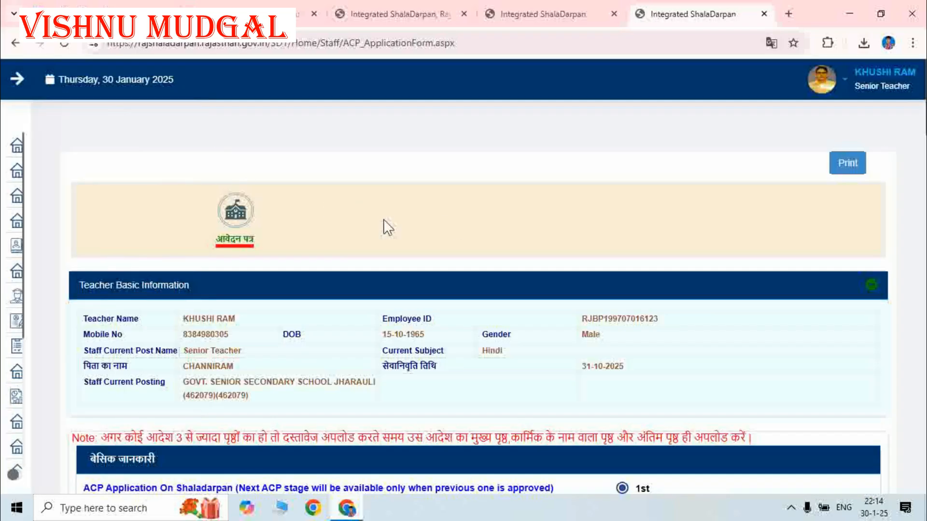
pyautogui.scroll(-15, 385, 219)
pyautogui.scroll(-8, 345, 247)
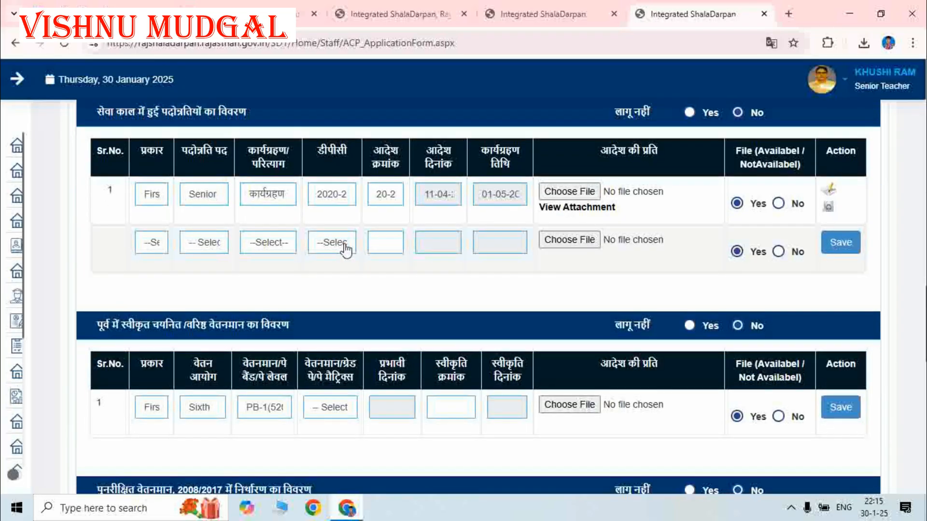
pyautogui.scroll(-2, 328, 285)
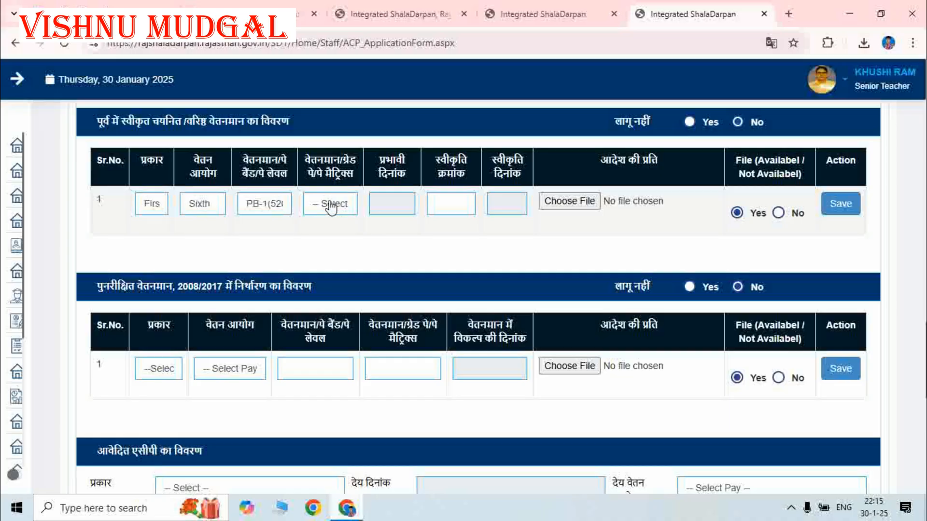
pyautogui.click(333, 205)
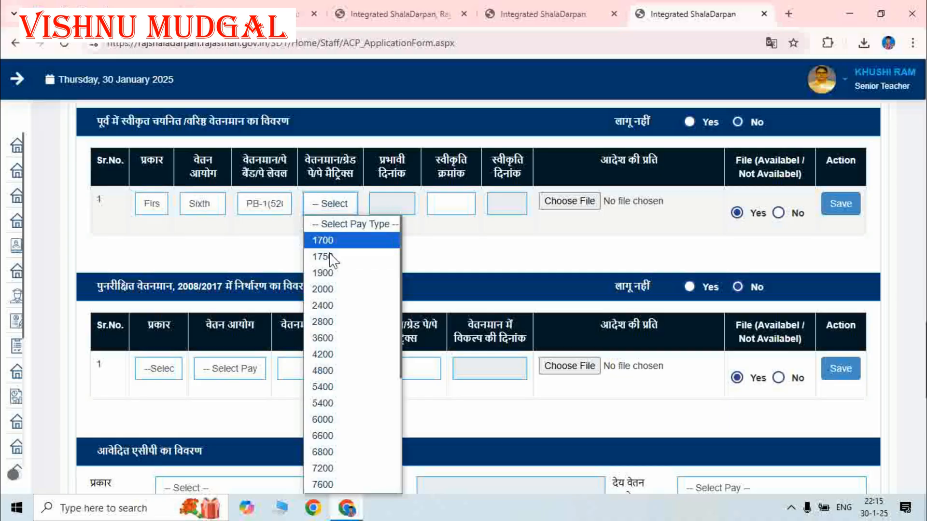
pyautogui.click(335, 320)
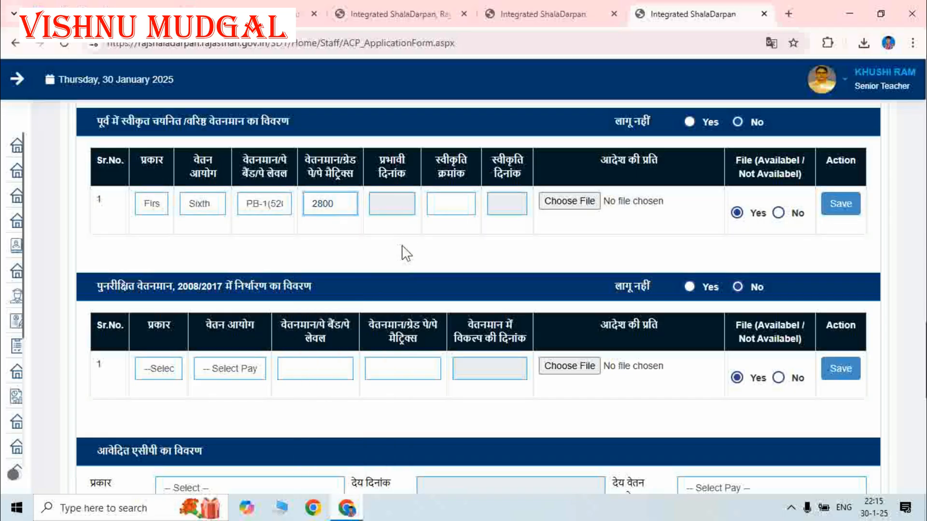
# Set the sanctioned pay scale's effective date (प्रभावी दिनांक) to 28-11-2006 and fill in its sanction number and date
pyautogui.click(385, 202)
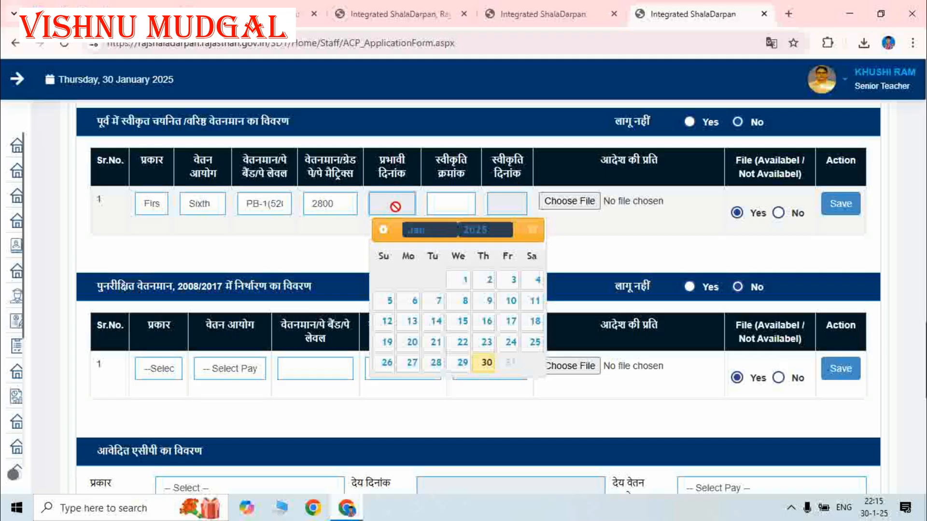
pyautogui.click(475, 231)
pyautogui.scroll(5, 482, 309)
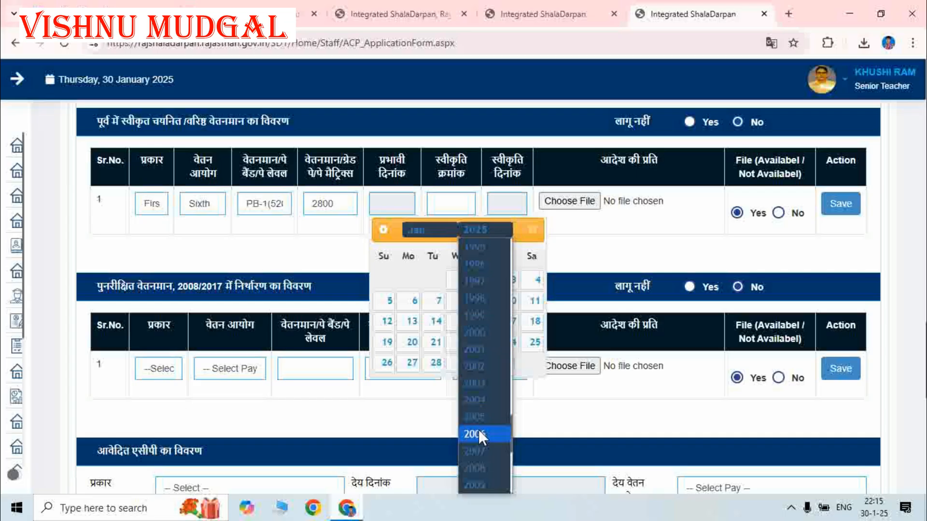
pyautogui.click(479, 429)
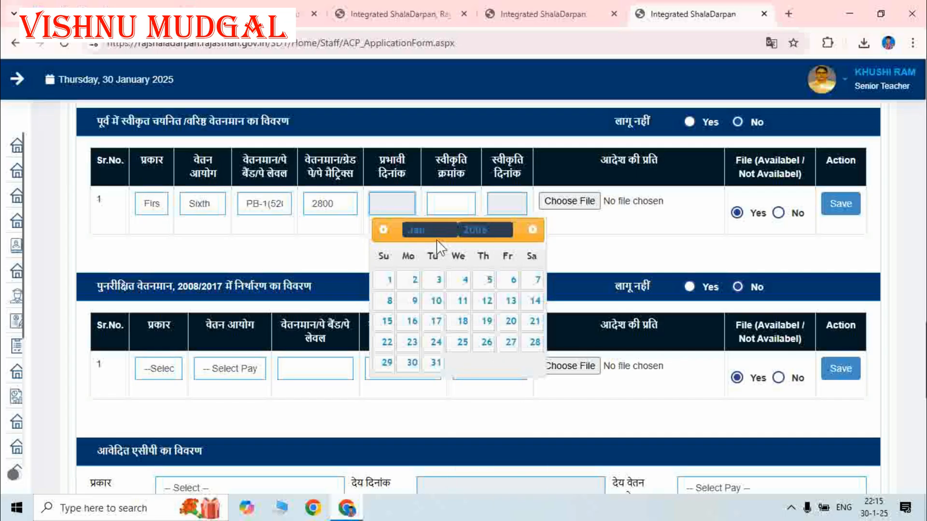
pyautogui.click(420, 231)
pyautogui.click(429, 416)
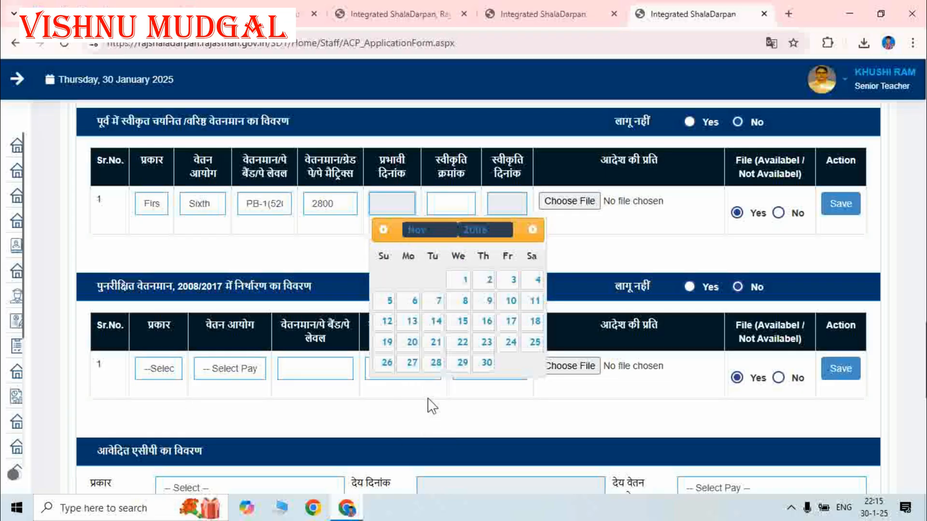
pyautogui.click(436, 368)
pyautogui.click(450, 203)
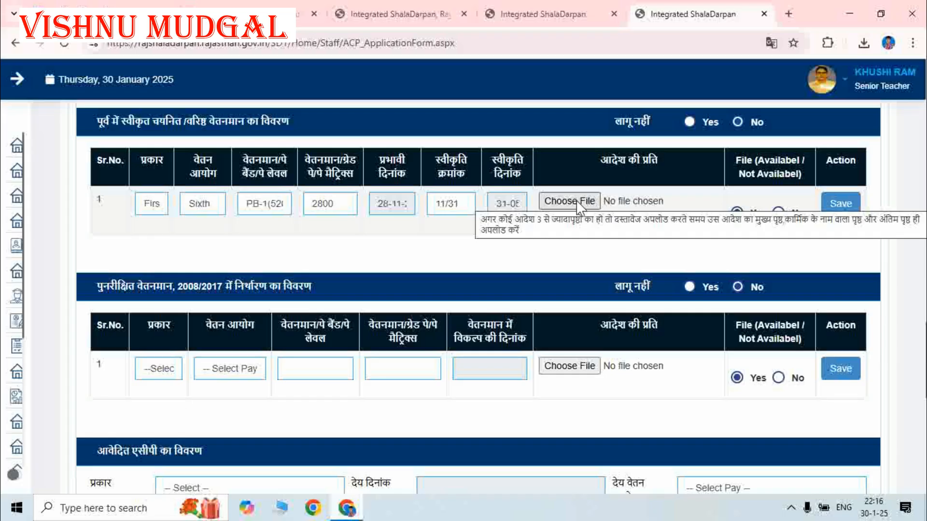
# Attach the 1ST ACP ORDER N PDF as the sanctioned pay scale's order copy and save the row
pyautogui.click(576, 200)
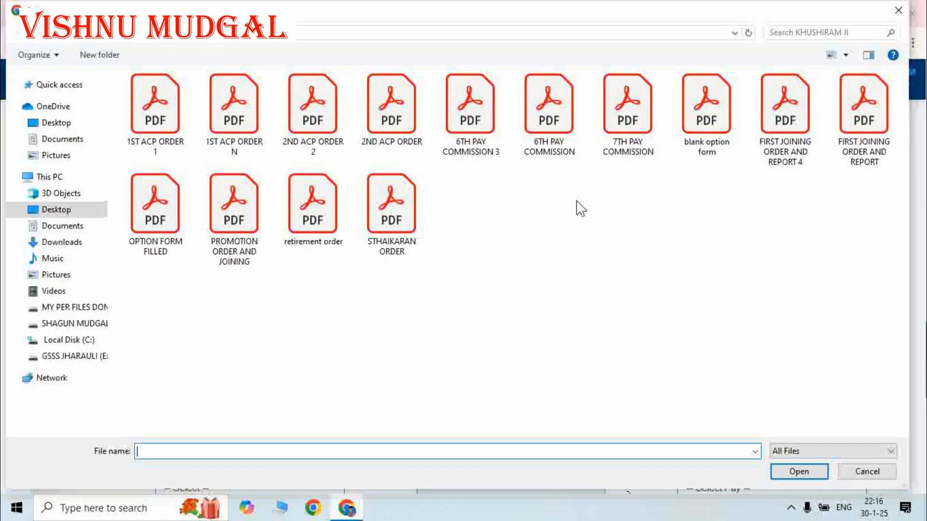
pyautogui.click(239, 148)
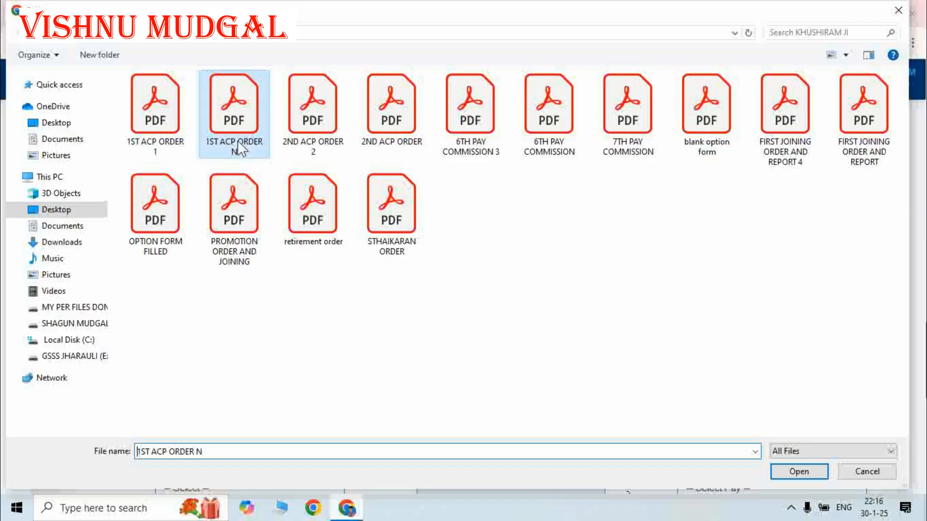
pyautogui.click(791, 472)
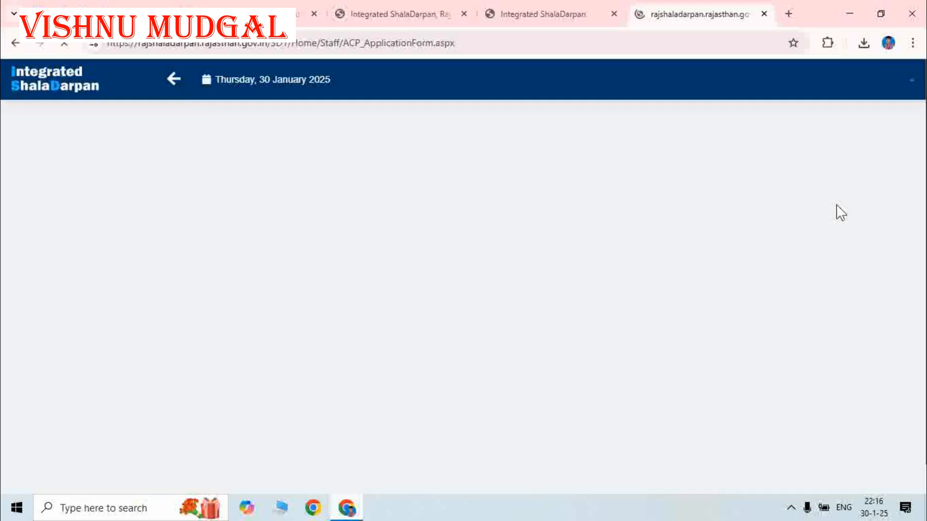
pyautogui.press('Return')
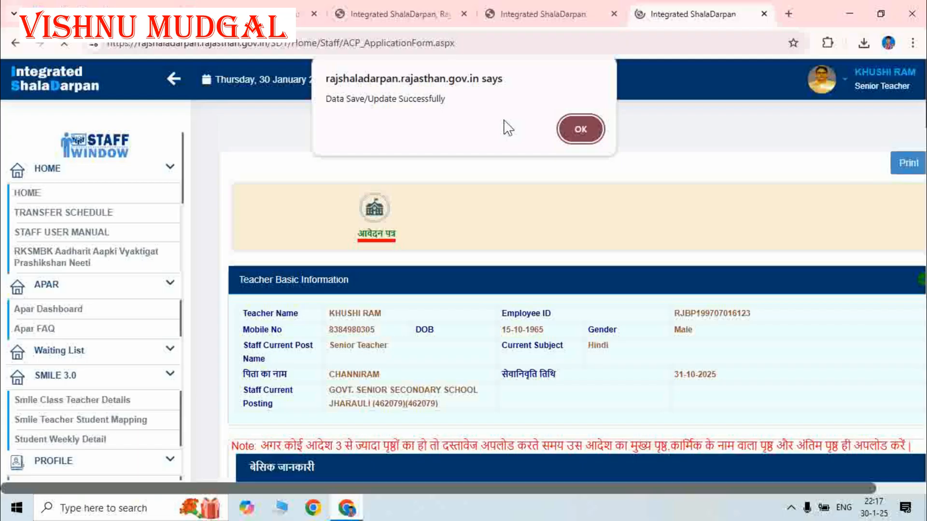
pyautogui.click(581, 129)
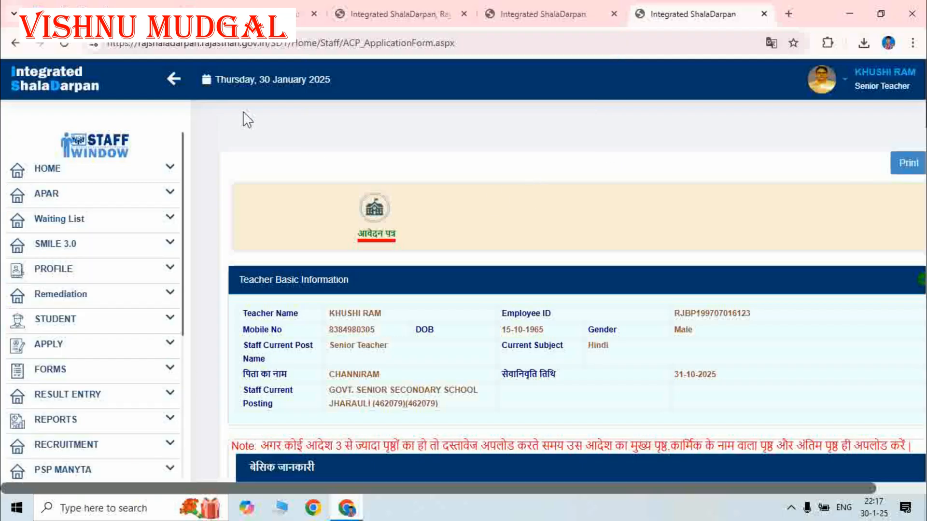
pyautogui.click(174, 80)
pyautogui.scroll(-20, 482, 167)
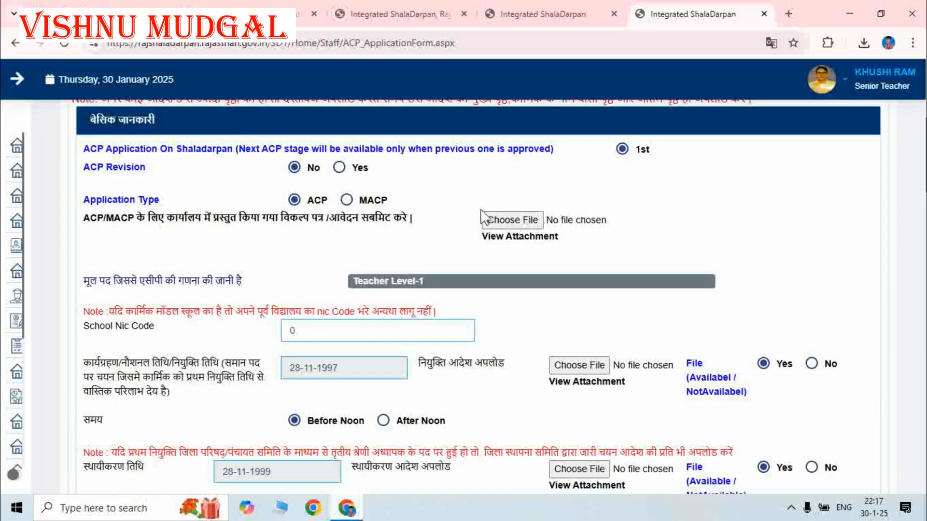
# Set the revised pay scale 2008/2017 (पुनरीक्षित वेतनमान) row's type (प्रकार) to First and pay commission (वेतन आयोग) to Sixth
pyautogui.scroll(-15, 476, 205)
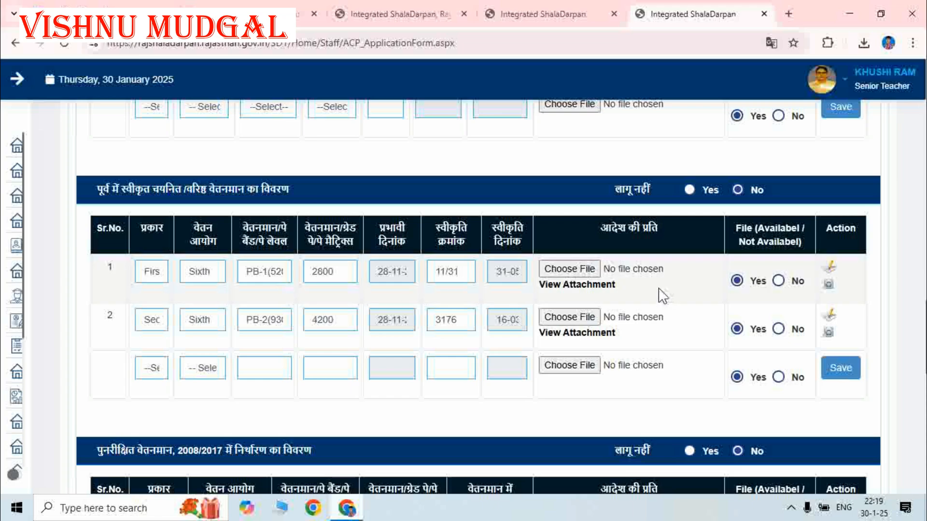
pyautogui.scroll(-3, 329, 332)
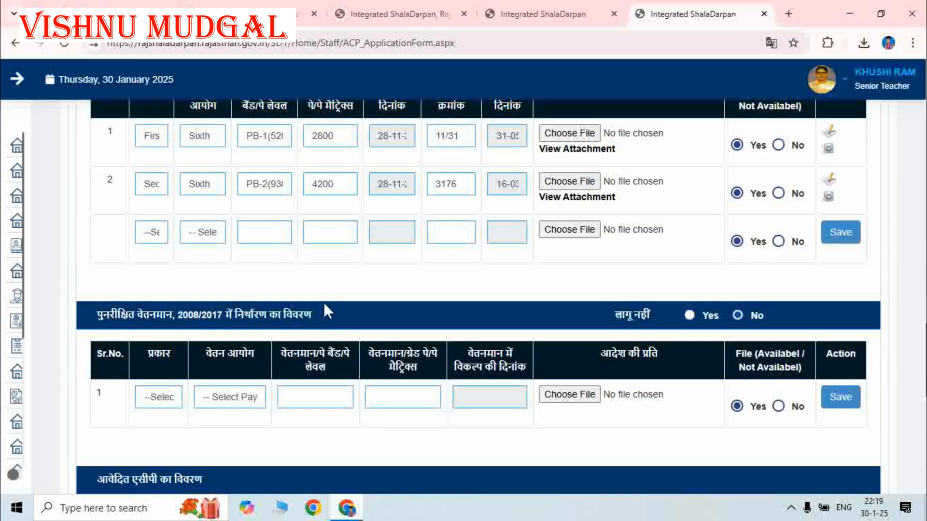
pyautogui.scroll(-3, 324, 305)
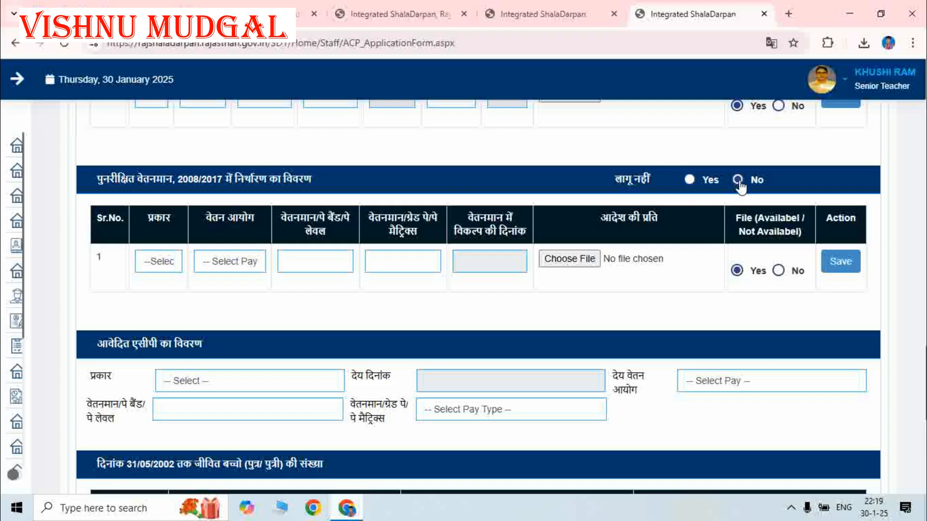
pyautogui.click(167, 268)
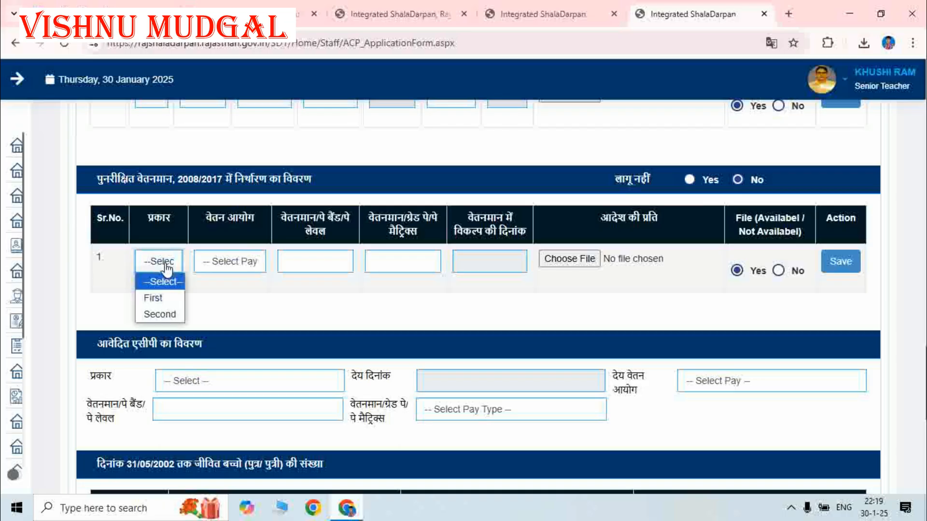
pyautogui.click(166, 300)
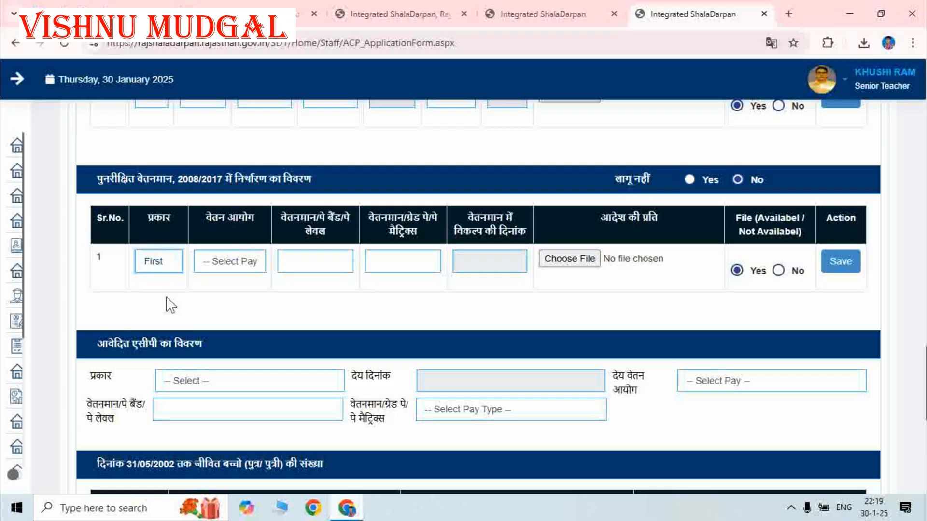
pyautogui.click(231, 263)
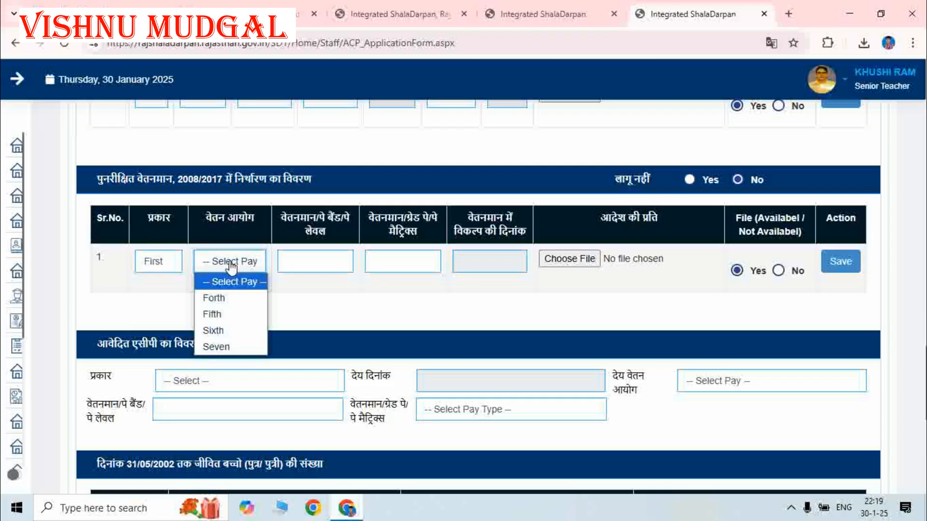
pyautogui.click(230, 333)
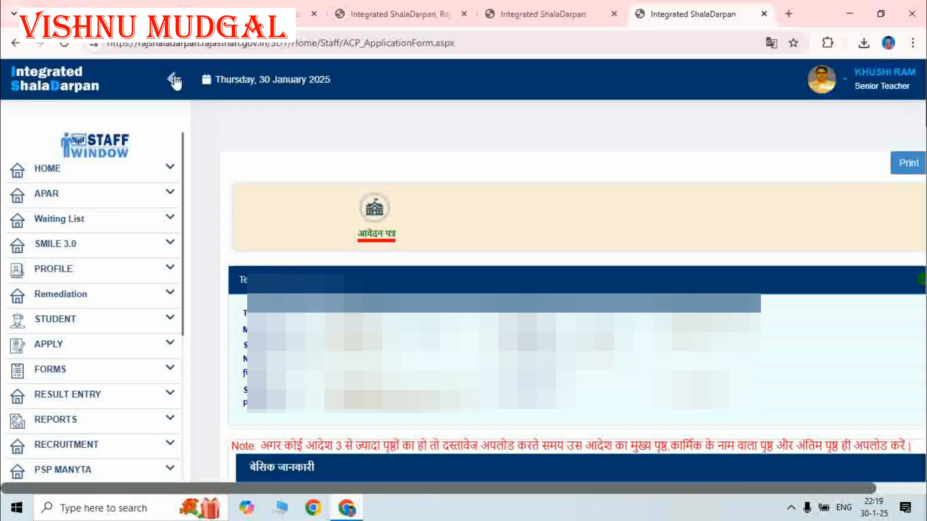
pyautogui.click(160, 74)
pyautogui.scroll(-10, 228, 269)
pyautogui.scroll(-15, 231, 265)
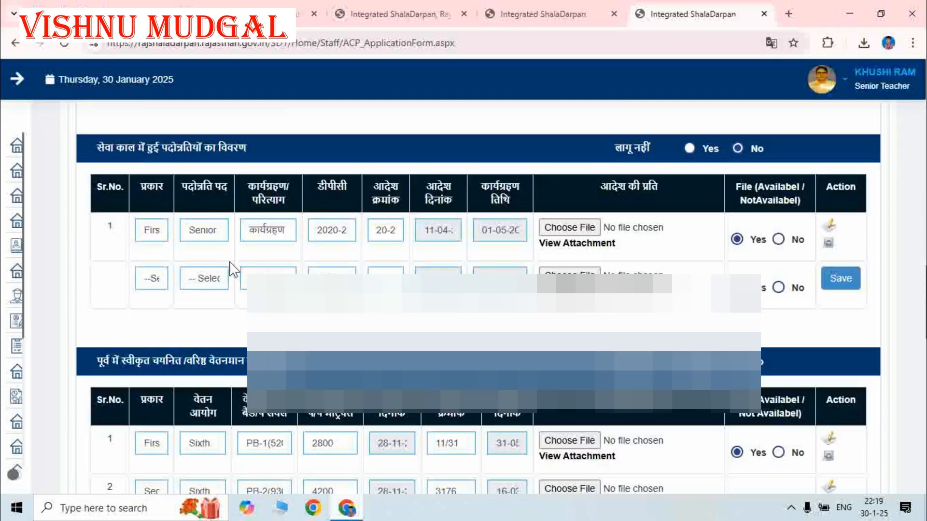
pyautogui.scroll(3, 232, 254)
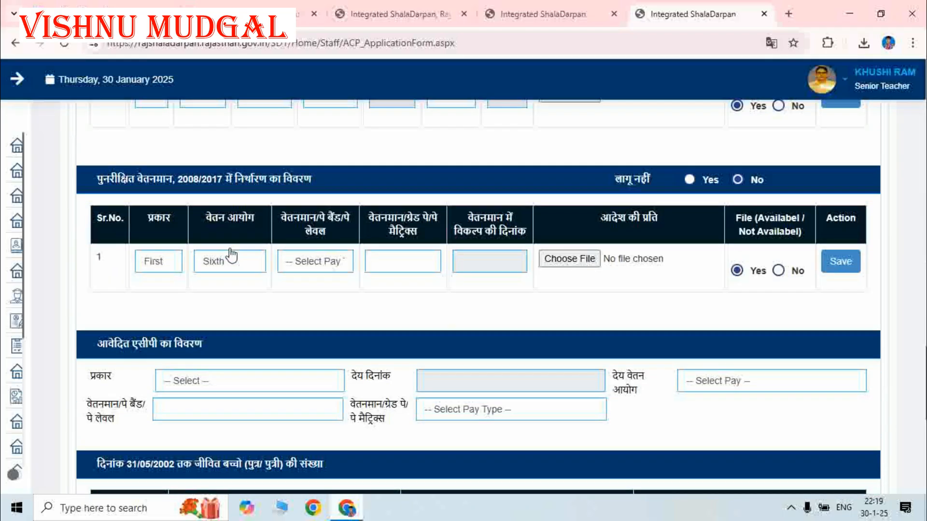
pyautogui.click(304, 265)
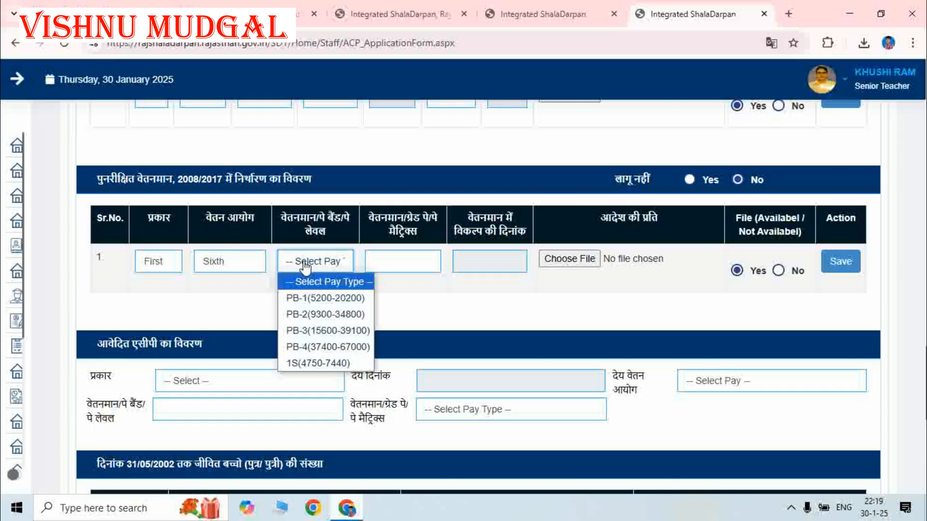
pyautogui.click(315, 292)
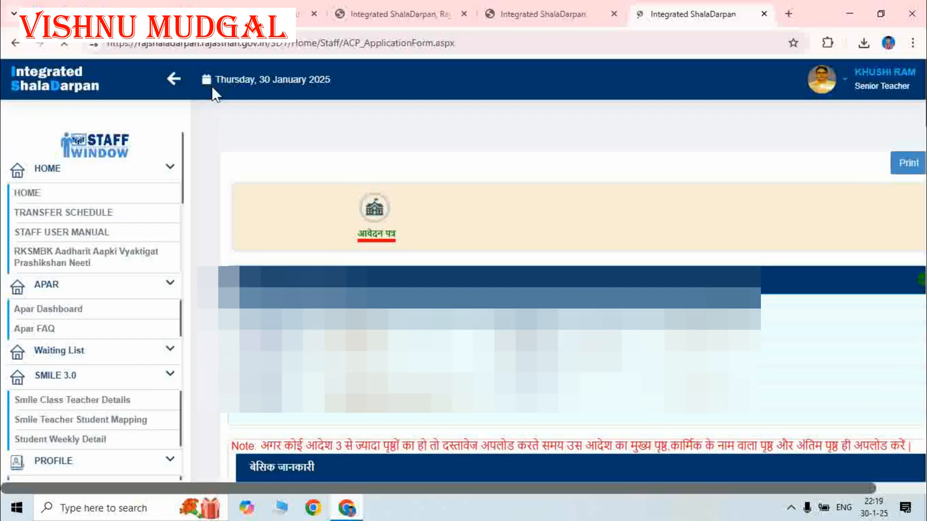
# Set the grade pay (वेतनमान/ग्रेड पे/पे मैट्रिक्स) of the First revised pay scale row to 2800
pyautogui.click(172, 79)
pyautogui.scroll(-10, 254, 263)
pyautogui.scroll(-15, 254, 263)
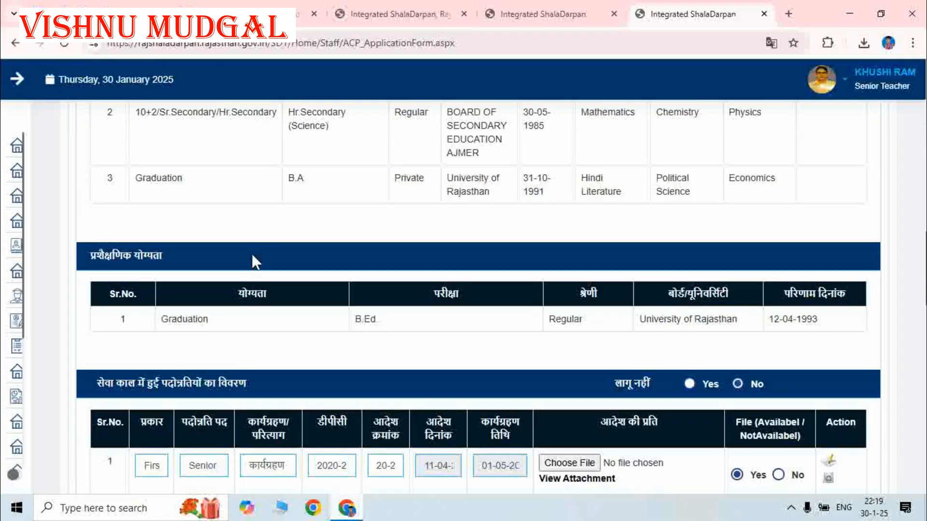
pyautogui.scroll(-4, 254, 254)
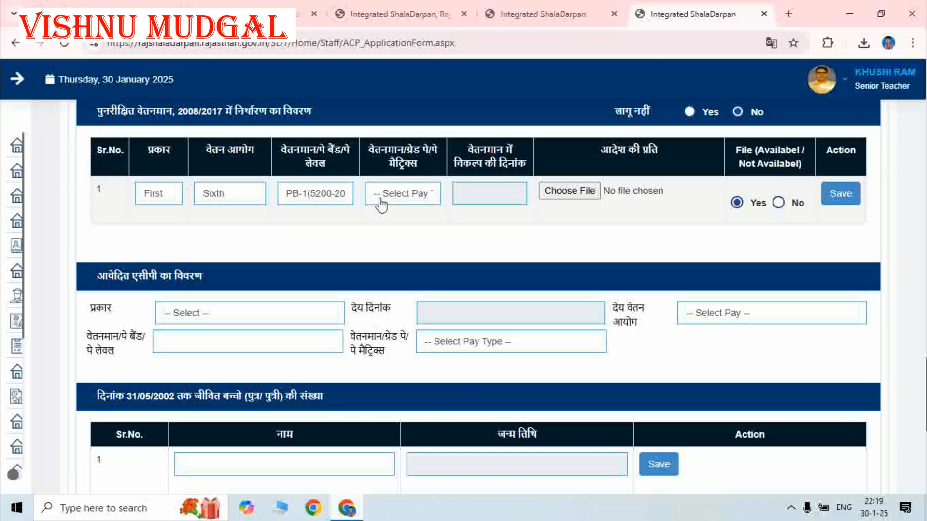
pyautogui.click(381, 202)
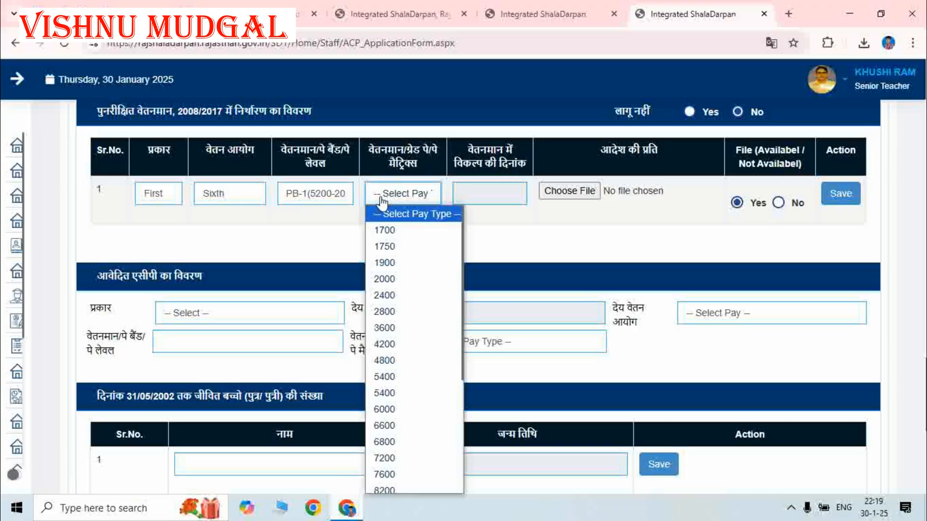
pyautogui.click(393, 313)
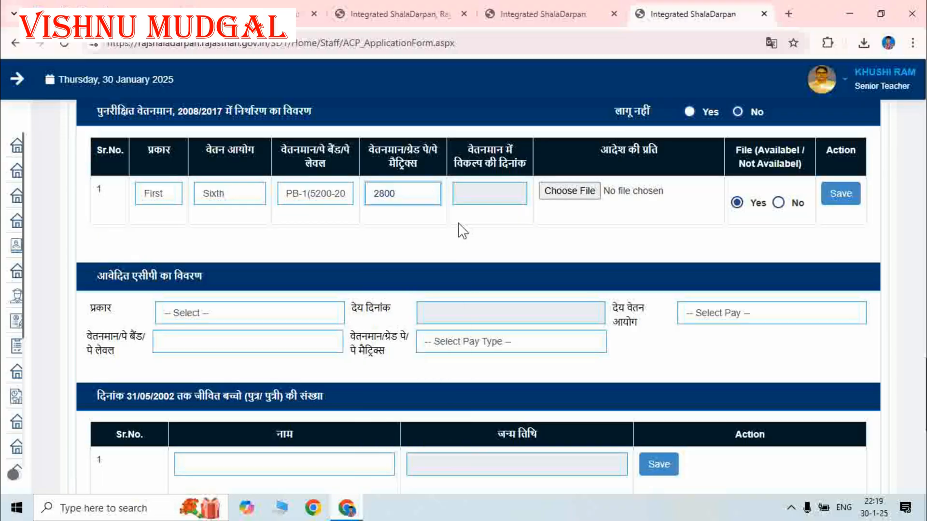
# Set the pay scale option date (वेतनमान में विकल्प की दिनांक) of the First revised pay scale row to 01-01-2005
pyautogui.click(481, 196)
pyautogui.click(555, 220)
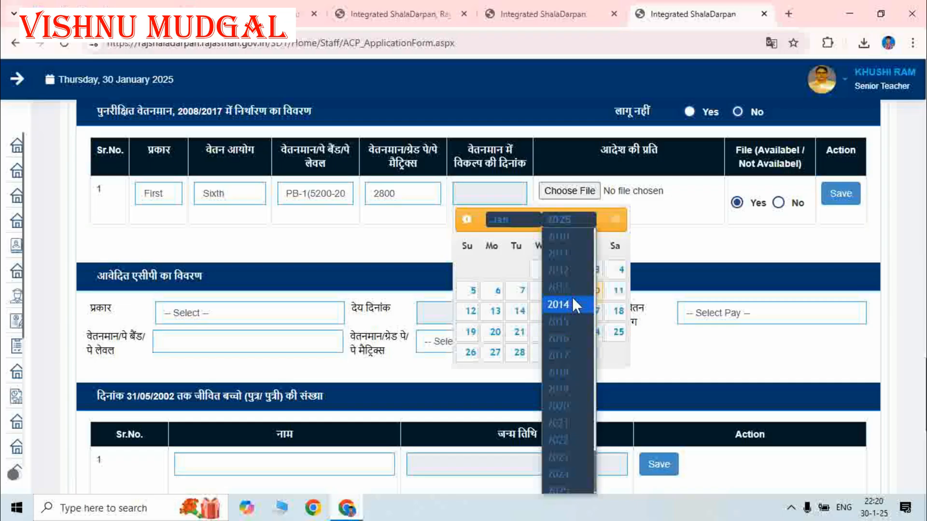
pyautogui.scroll(3, 566, 270)
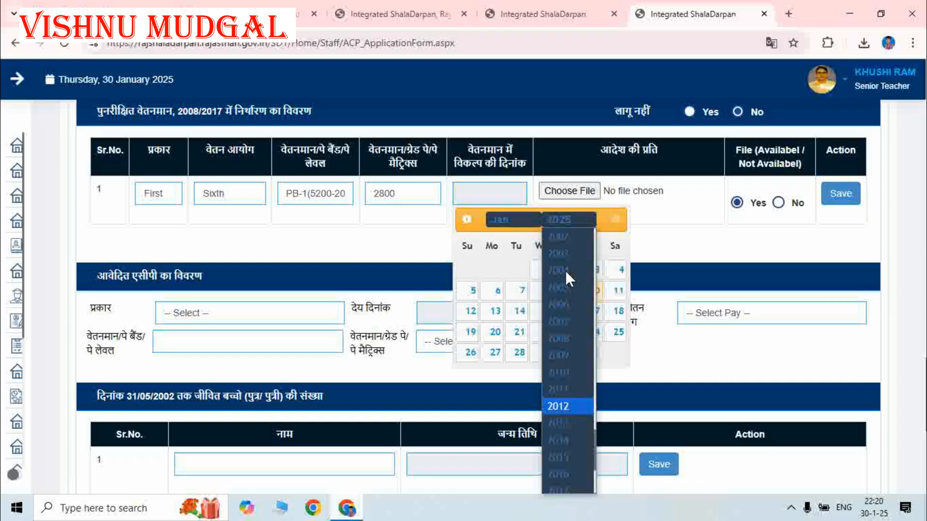
pyautogui.click(564, 301)
pyautogui.click(618, 269)
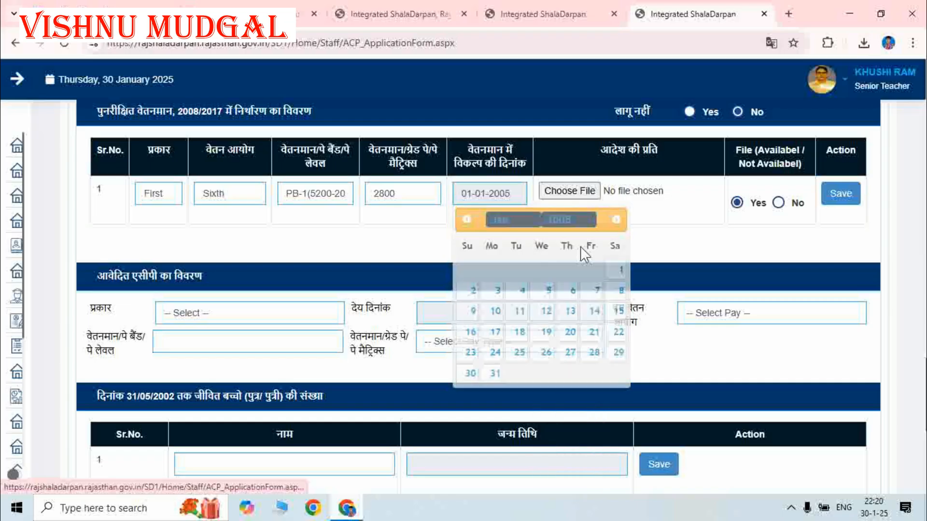
# Set the pay scale option date (वेतनमान में विकल्प की दिनांक) of the First revised pay scale row to 01-01-2006
pyautogui.click(514, 194)
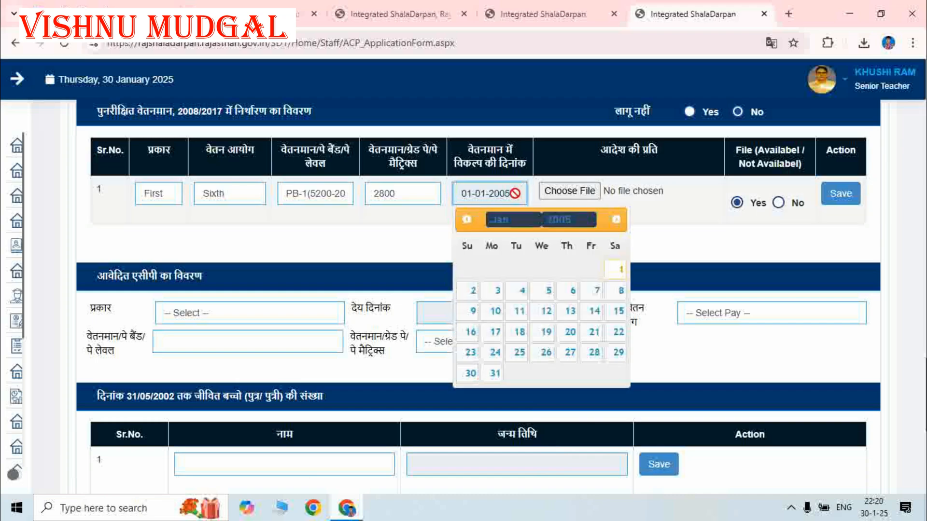
pyautogui.click(560, 223)
pyautogui.scroll(-3, 560, 314)
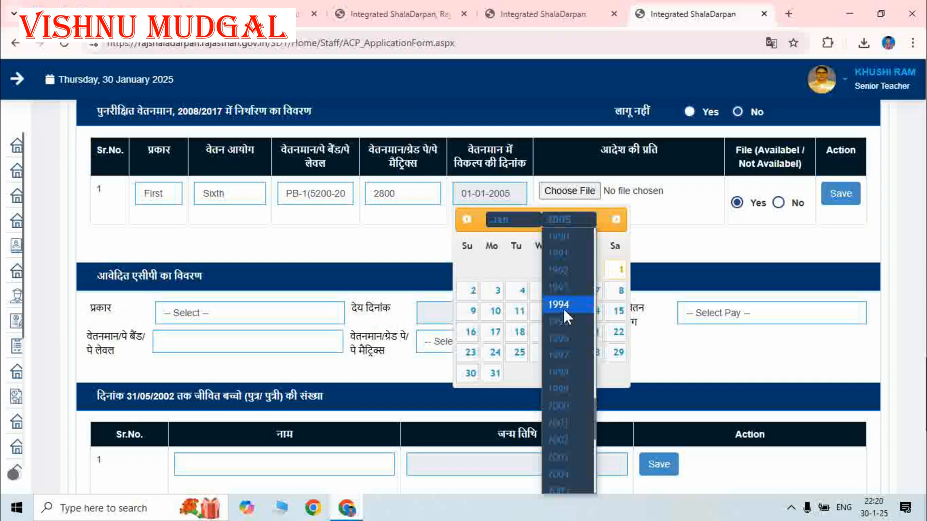
pyautogui.click(558, 374)
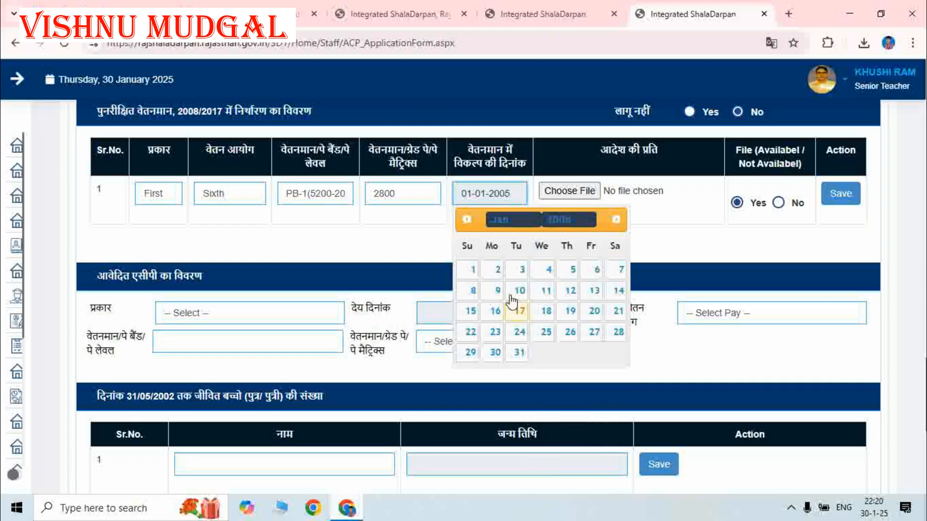
pyautogui.click(471, 270)
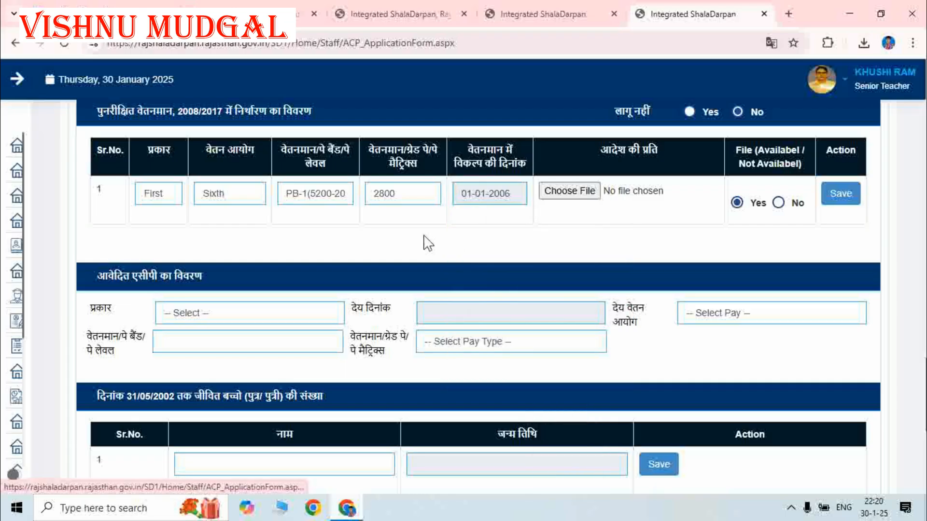
# Attach the 6TH PAY COMMISSION 3 PDF as the revised pay scale's order copy and save the row
pyautogui.click(568, 191)
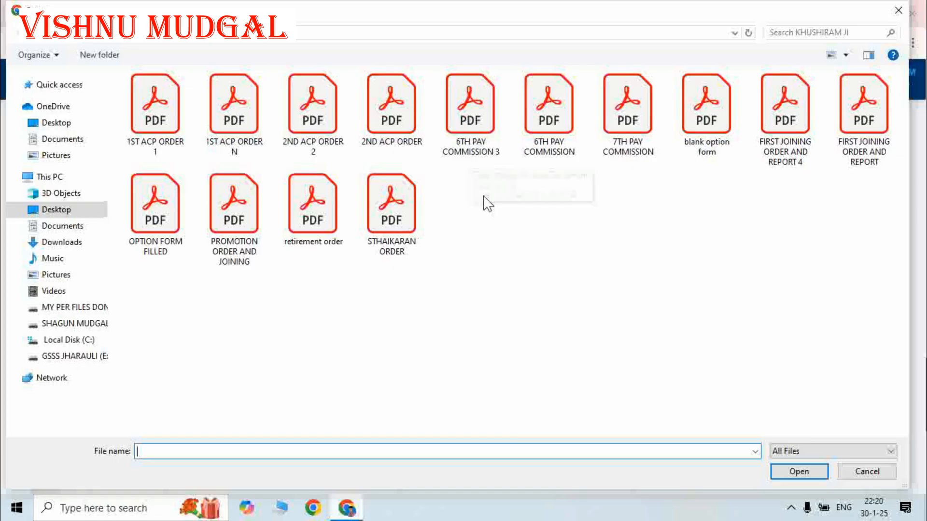
pyautogui.click(473, 143)
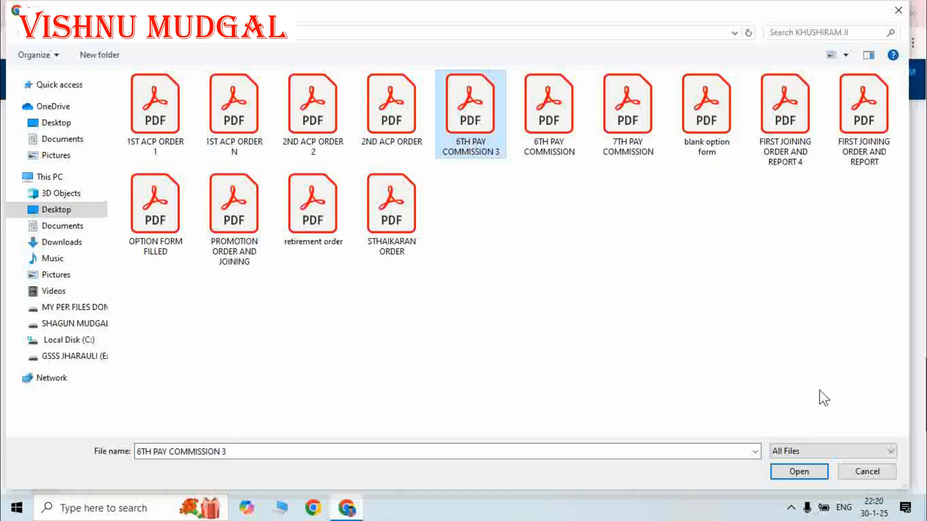
pyautogui.click(790, 473)
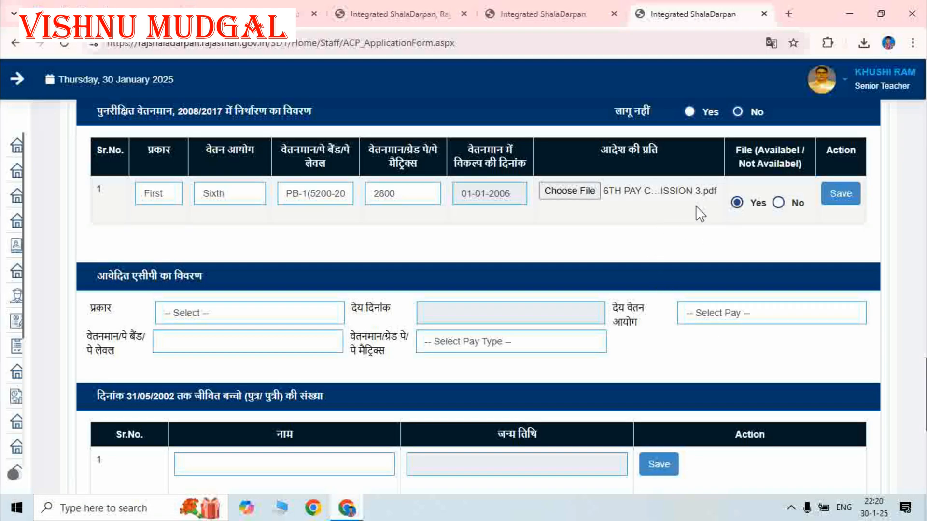
pyautogui.click(839, 202)
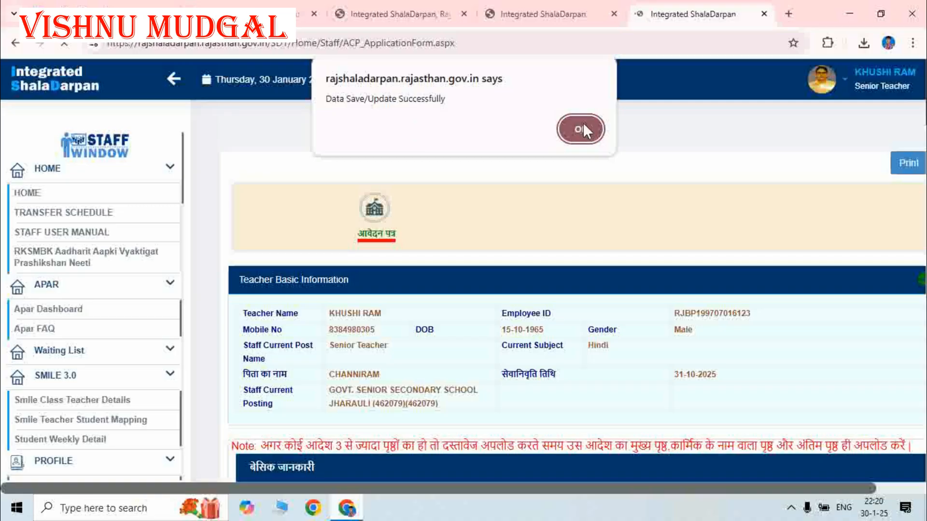
pyautogui.click(580, 128)
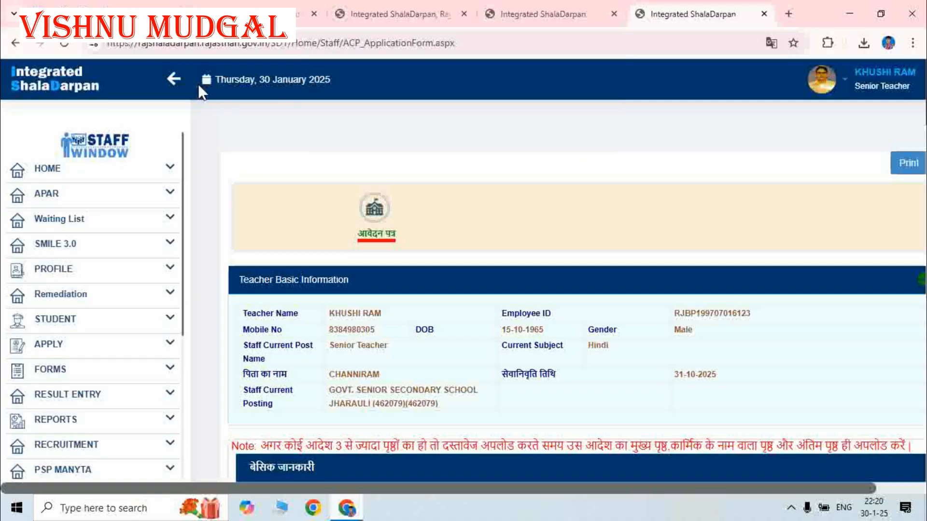
# Set the applied ACP's (आवेदित एसीपी का विवरण) type (प्रकार) to 27 and its due date (देय दिनांक) to 28-11-2024
pyautogui.click(172, 82)
pyautogui.scroll(-20, 347, 232)
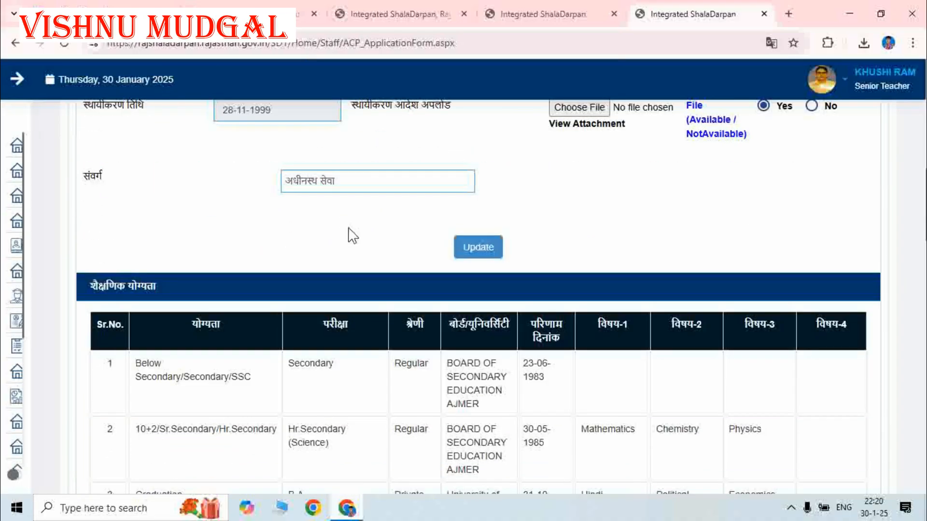
pyautogui.scroll(-10, 351, 230)
pyautogui.scroll(-5, 351, 229)
pyautogui.scroll(-3, 350, 224)
pyautogui.scroll(6, 350, 224)
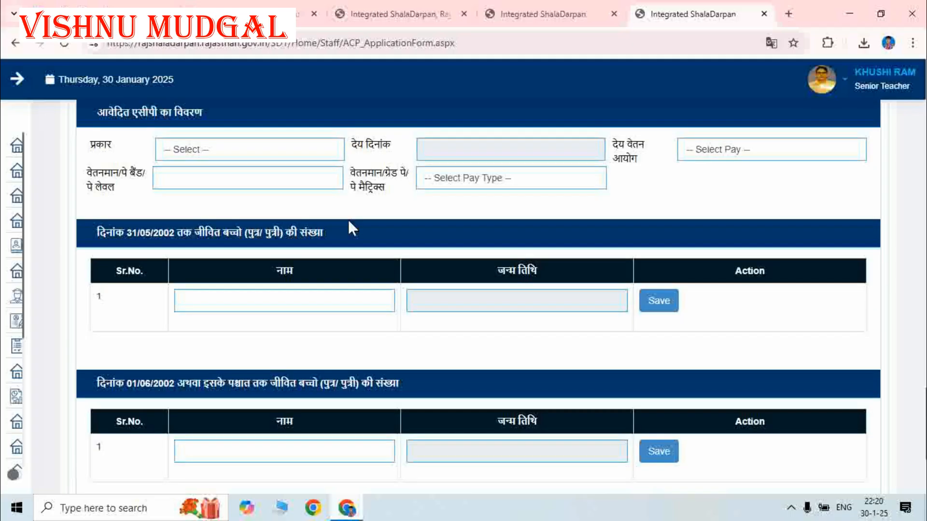
pyautogui.scroll(4, 350, 227)
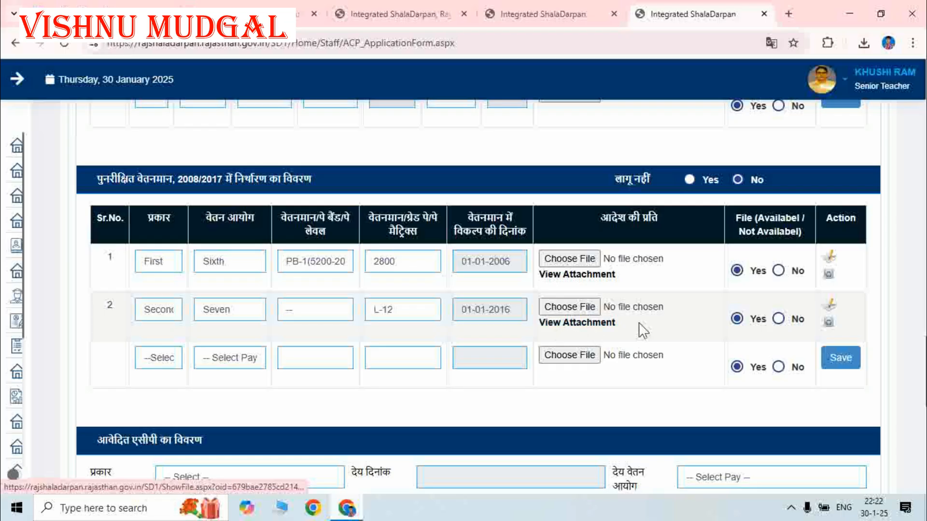
pyautogui.scroll(-3, 331, 399)
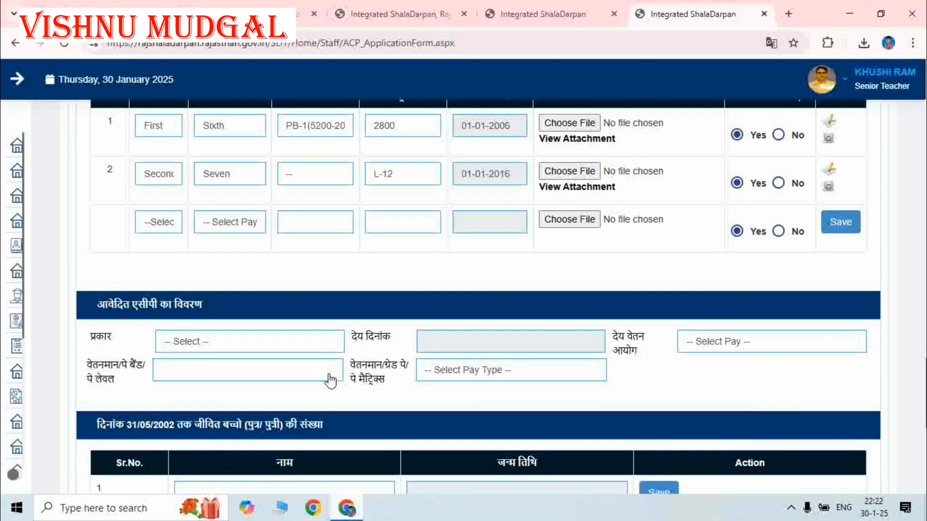
pyautogui.scroll(-3, 331, 380)
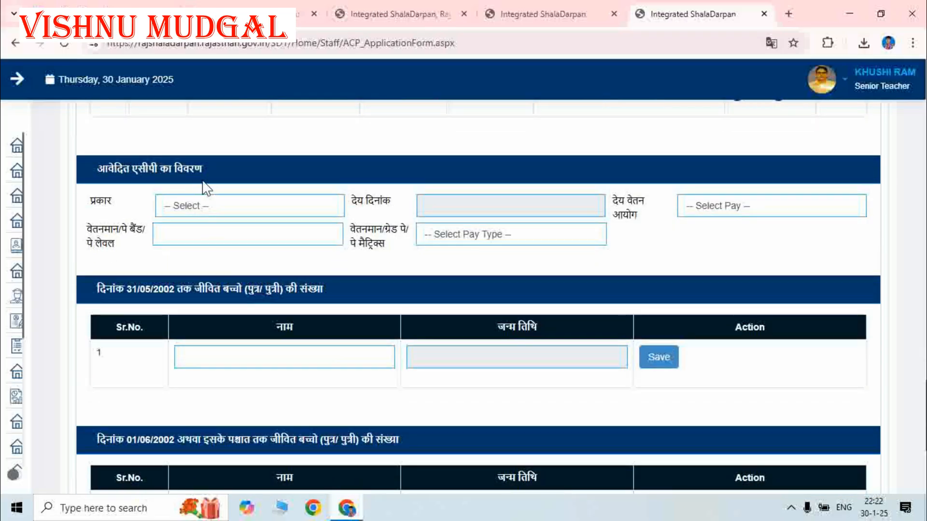
pyautogui.click(229, 208)
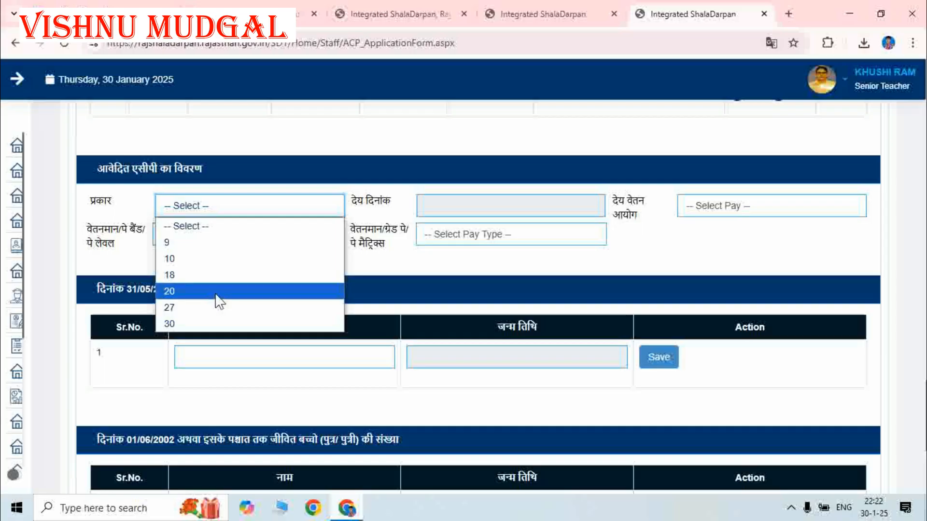
pyautogui.click(224, 310)
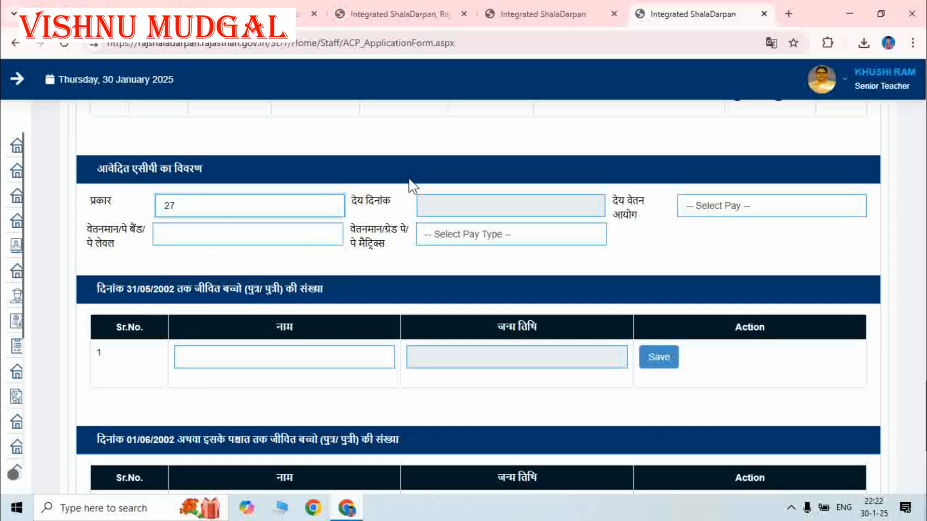
pyautogui.click(463, 206)
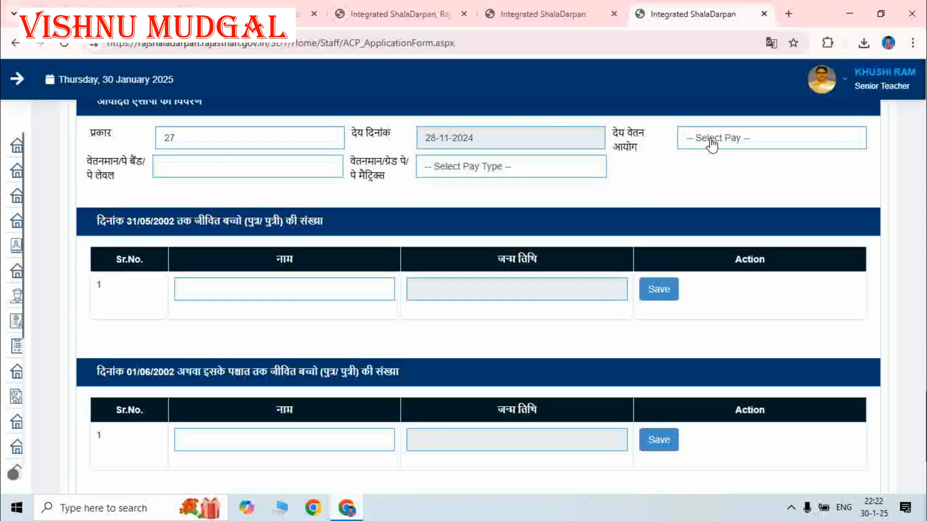
# Set the applied ACP's due pay commission (देय वेतन आयोग) to Seven, its pay band to -- and its pay matrix to L-14
pyautogui.click(724, 141)
pyautogui.click(717, 223)
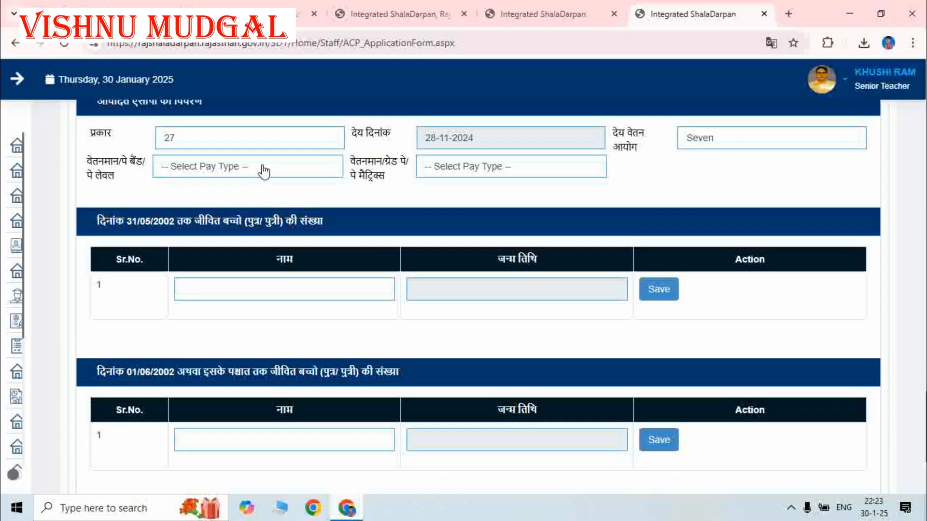
pyautogui.click(263, 171)
pyautogui.click(259, 197)
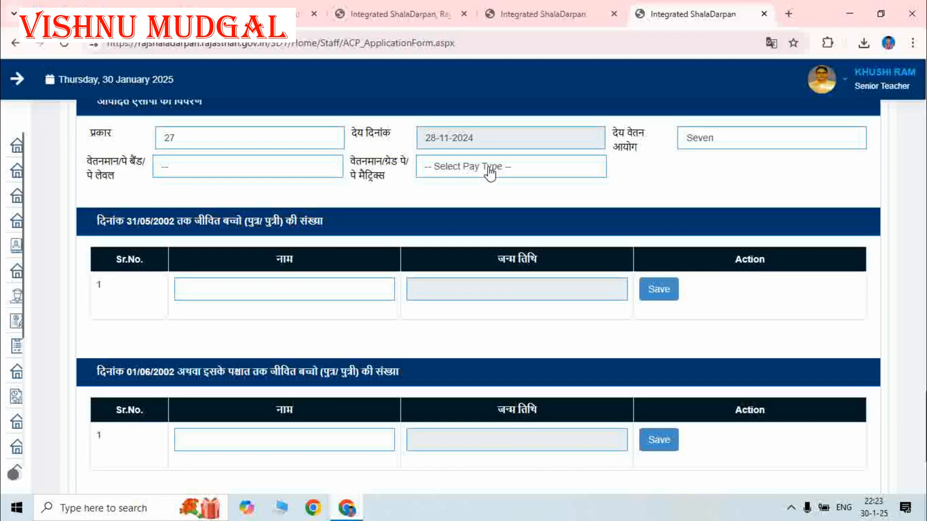
pyautogui.click(488, 173)
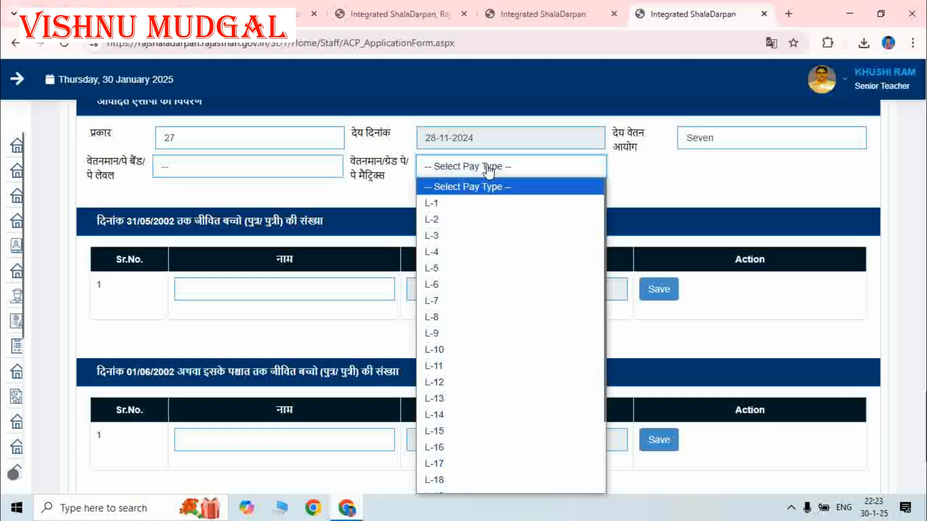
pyautogui.click(462, 416)
pyautogui.click(682, 187)
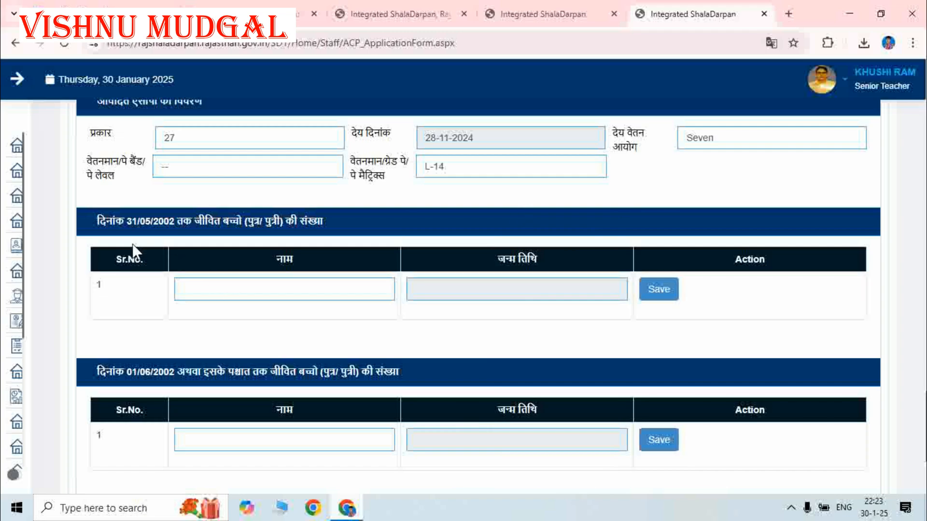
# Enter the first child's name and date of birth in the table of children living up to 31/05/2002 and save the row
pyautogui.scroll(-1, 133, 247)
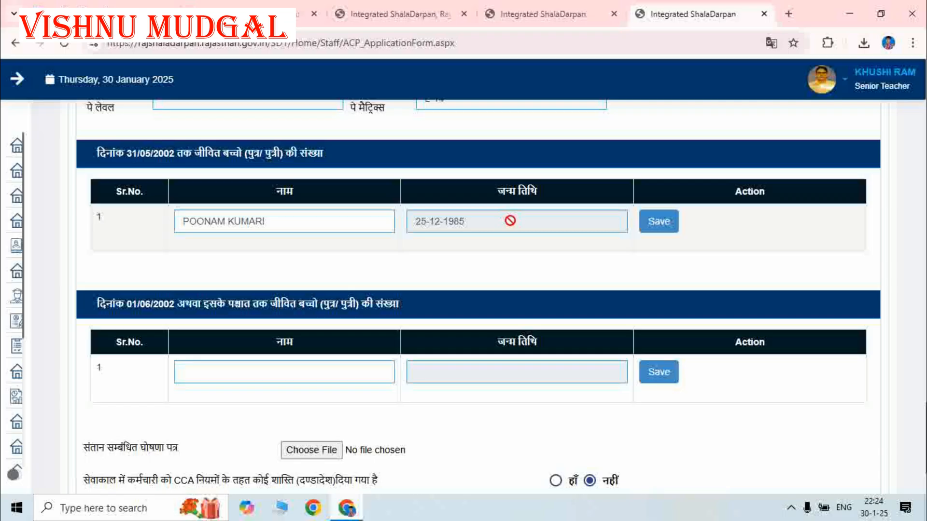
pyautogui.click(510, 221)
pyautogui.click(654, 234)
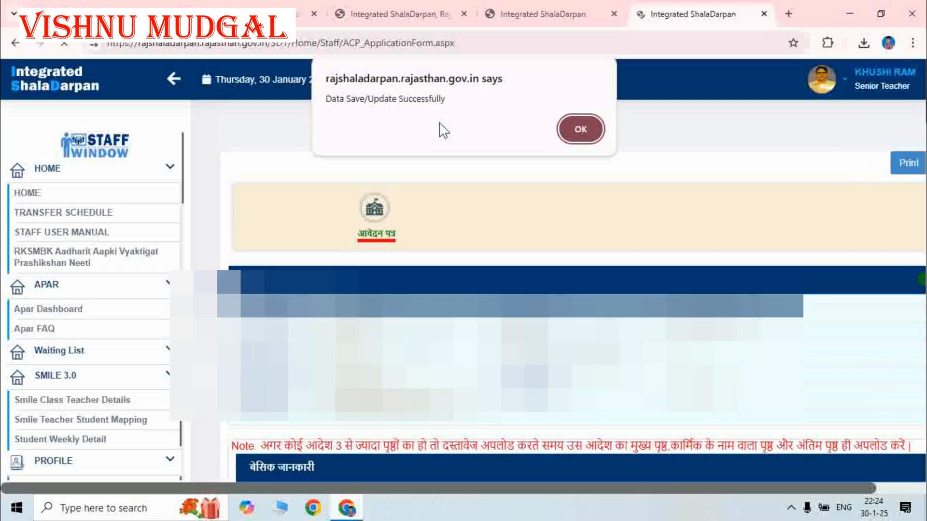
pyautogui.click(579, 129)
pyautogui.click(166, 82)
# Attach the SANTAN SAMBANDHI PDF as the children-related declaration (संतान सम्बंधित घोषणा पत्र)
pyautogui.scroll(-20, 417, 251)
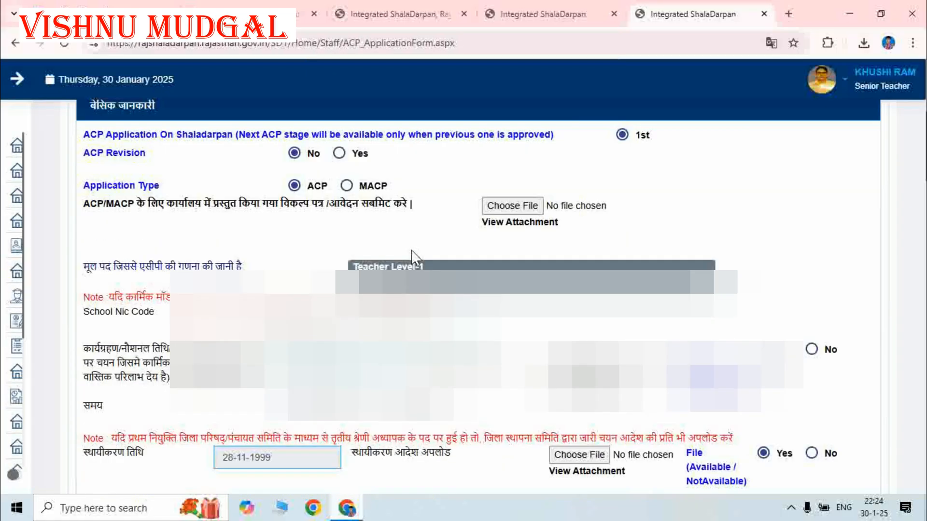
pyautogui.scroll(-15, 407, 248)
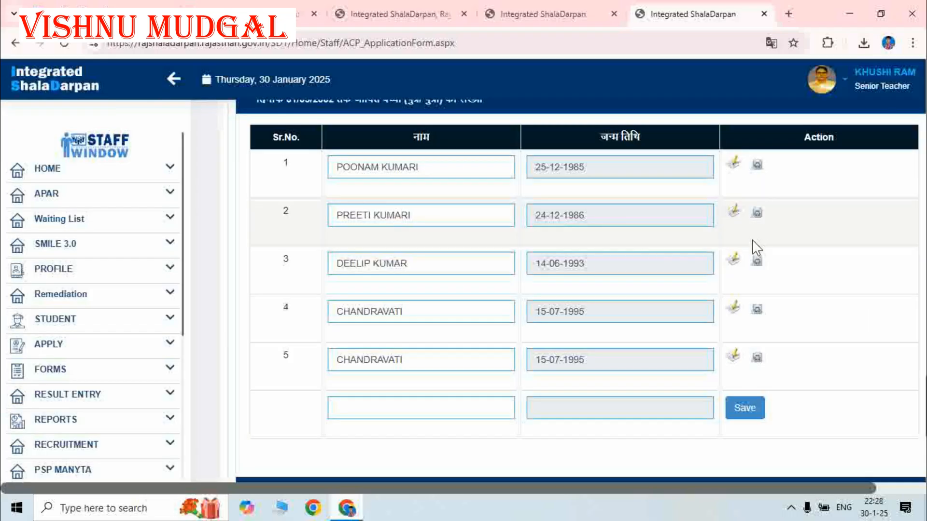
pyautogui.scroll(-5, 461, 304)
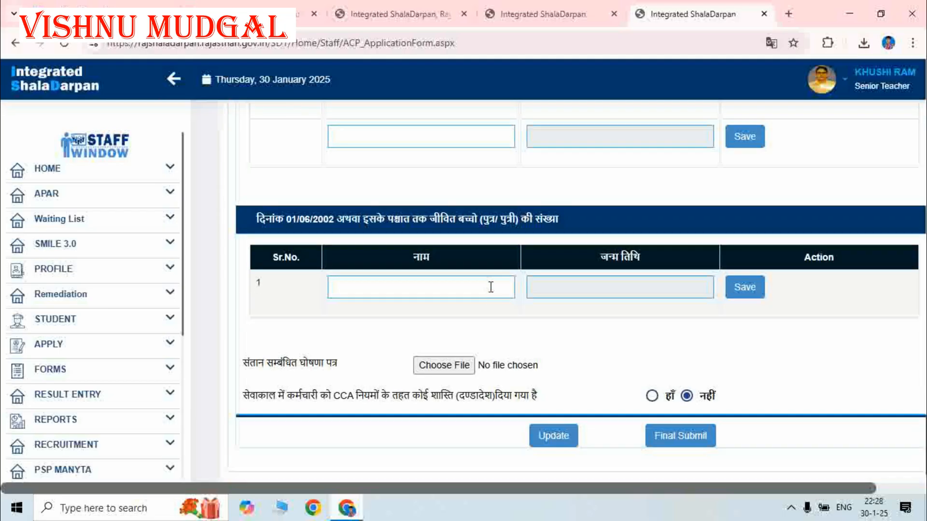
pyautogui.scroll(-1, 490, 287)
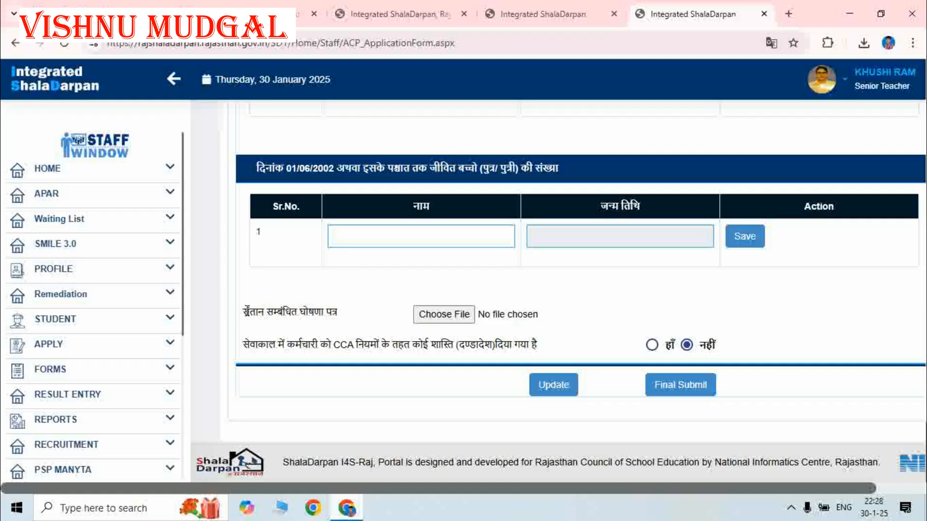
pyautogui.click(456, 318)
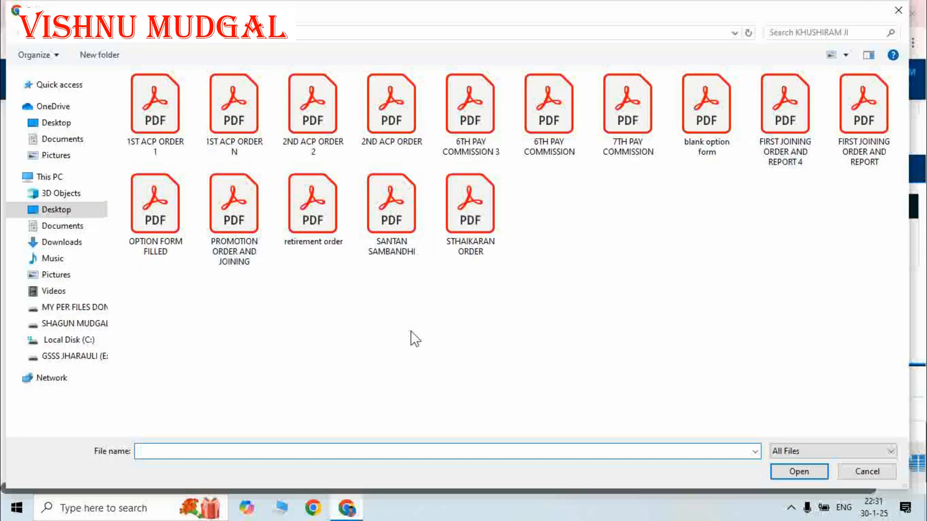
pyautogui.click(405, 255)
pyautogui.click(793, 467)
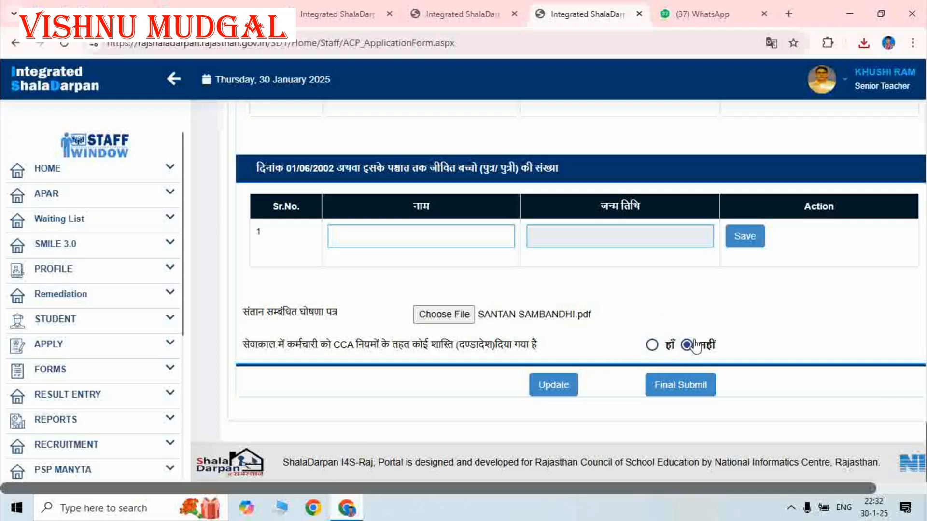
# Start the final submission of the ACP application and confirm forwarding the entry
pyautogui.scroll(8, 761, 341)
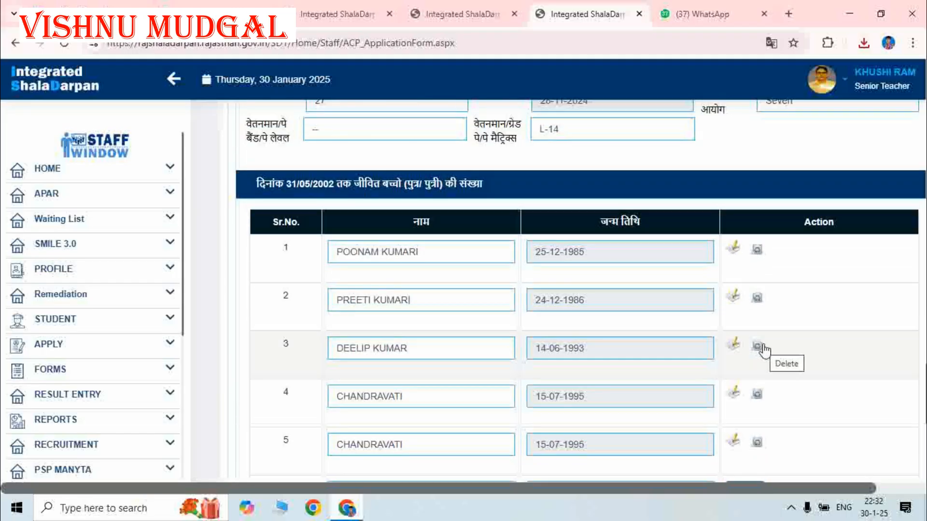
pyautogui.scroll(-4, 767, 353)
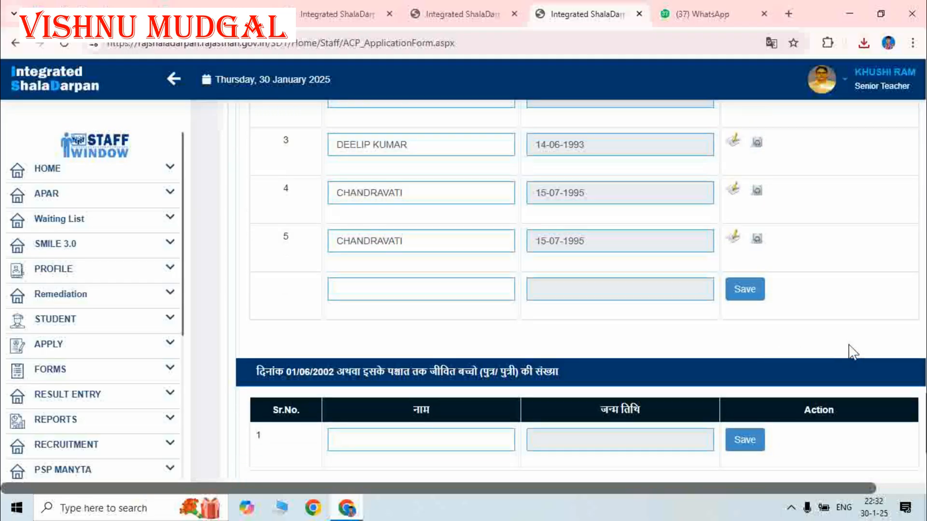
pyautogui.scroll(-4, 845, 346)
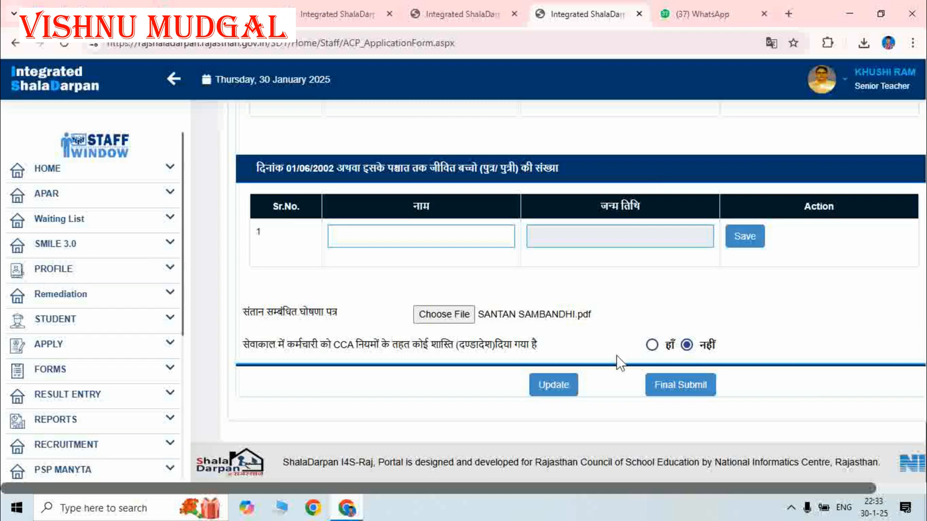
pyautogui.click(674, 391)
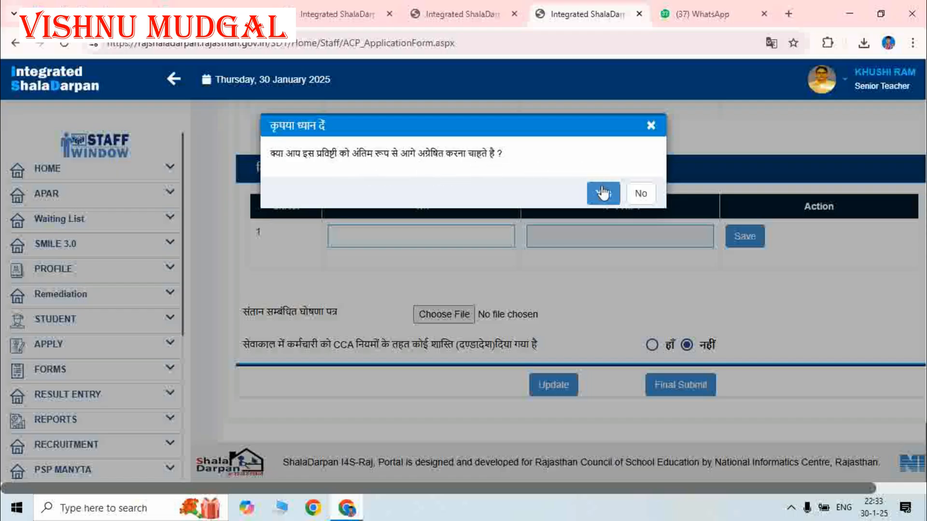
pyautogui.click(603, 195)
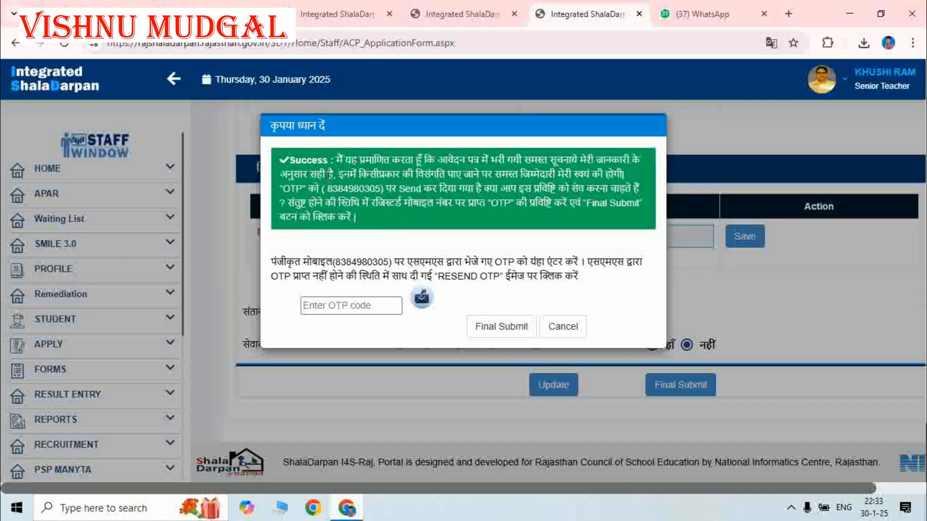
# Enter the OTP code sent to the registered mobile, final submit the application and acknowledge the confirmation
pyautogui.click(346, 307)
pyautogui.click(340, 306)
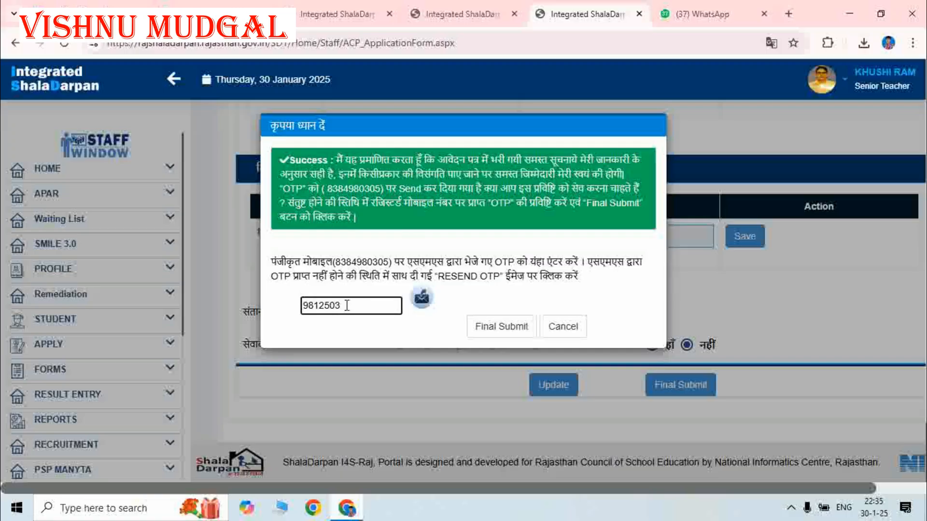
pyautogui.click(502, 328)
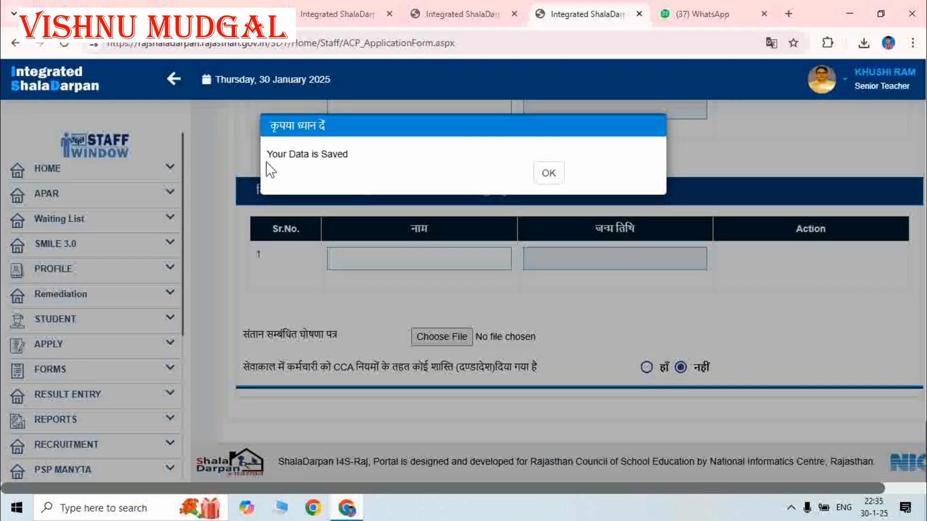
pyautogui.click(548, 173)
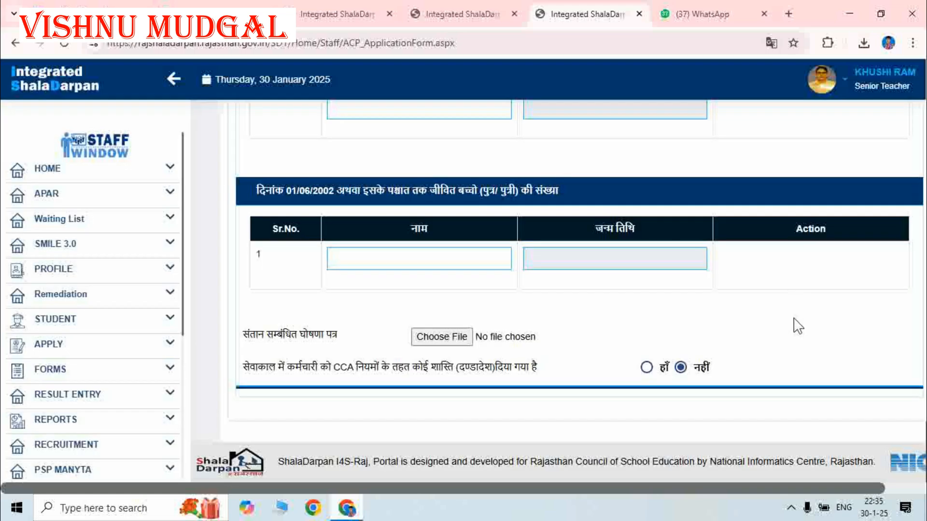
# Open the print preview of the submitted ACP application and review its details, application status and affidavit (शपथ पत्र)
pyautogui.scroll(2, 792, 343)
pyautogui.scroll(12, 792, 341)
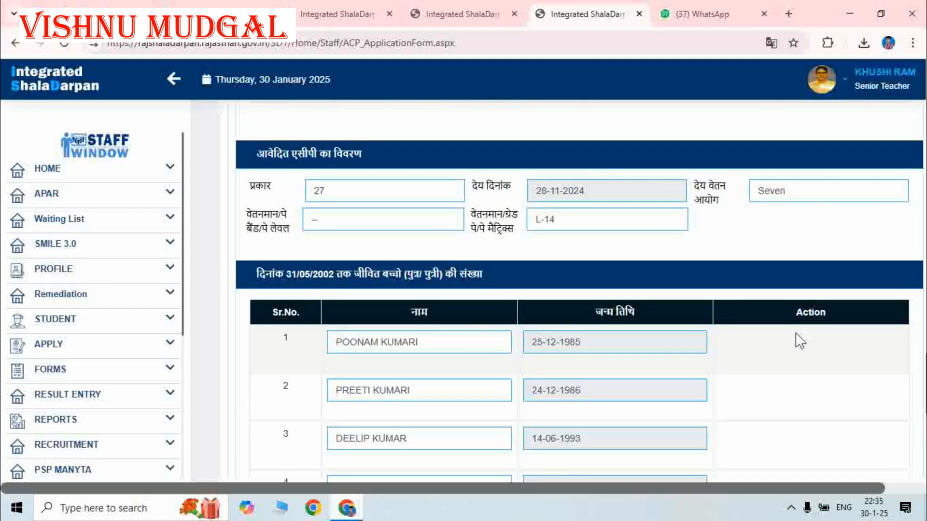
pyautogui.scroll(15, 805, 327)
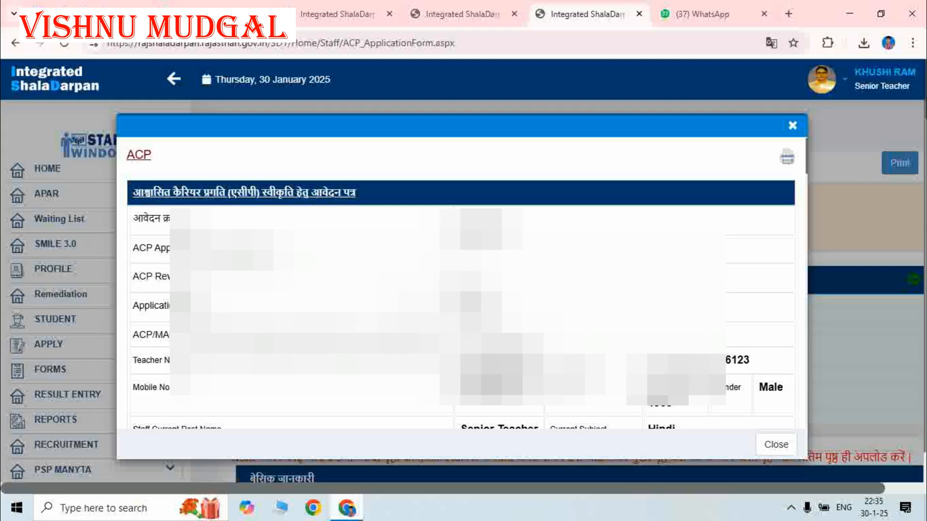
pyautogui.scroll(-15, 462, 283)
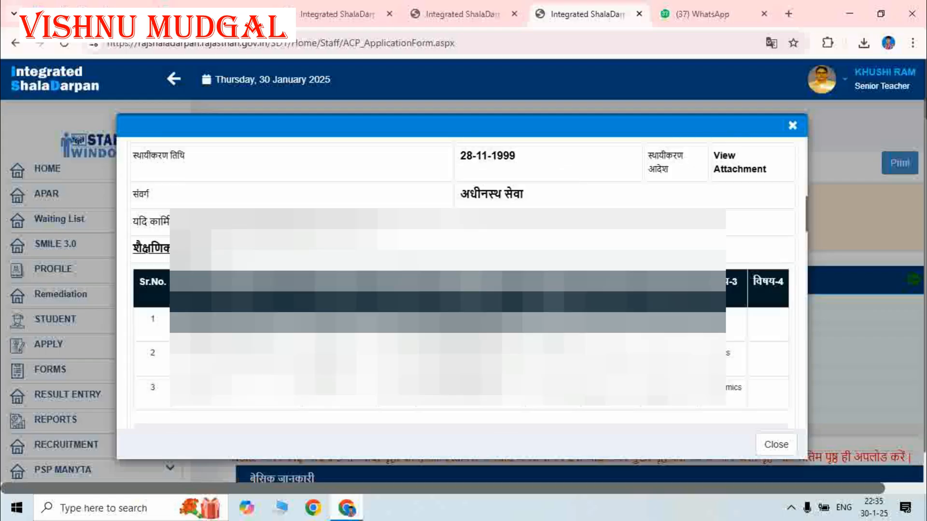
pyautogui.scroll(15, 462, 283)
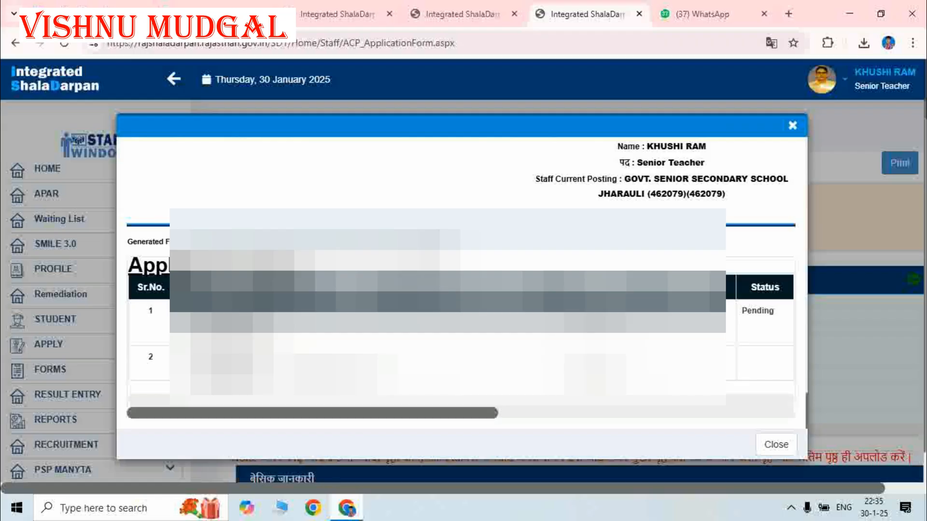
pyautogui.scroll(-15, 462, 282)
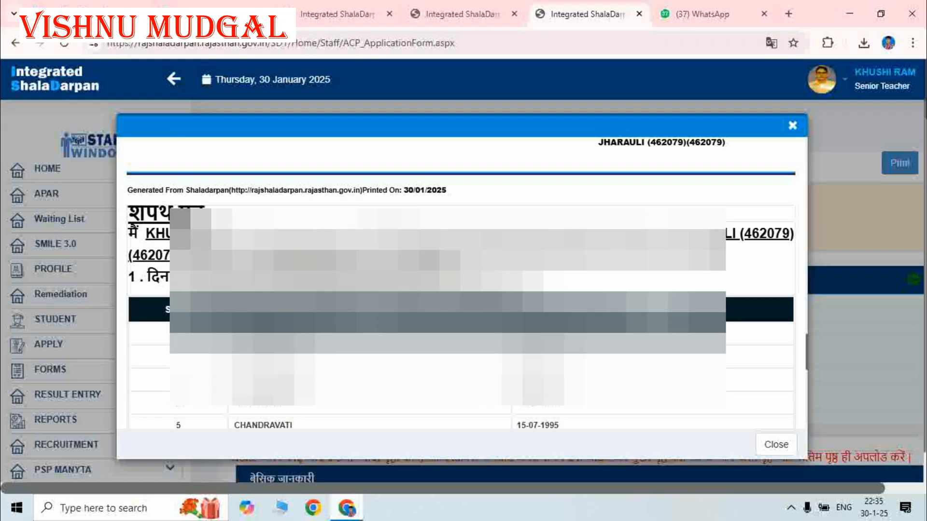